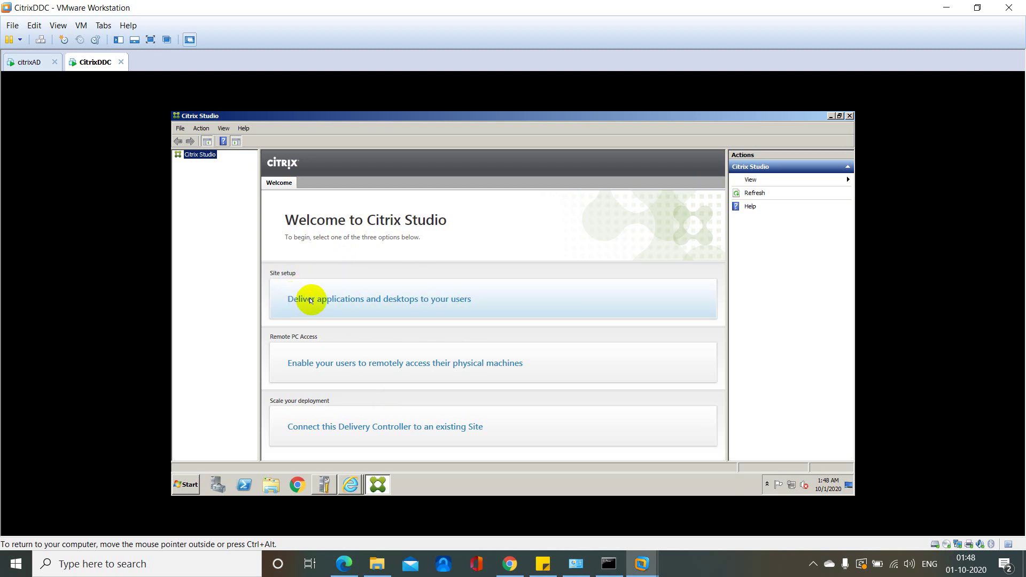
Step: Start site setup for delivering applications and desktops, naming the fully configured, production-ready site citrixsite
{"action": "left_click", "coordinate": [311, 300]}
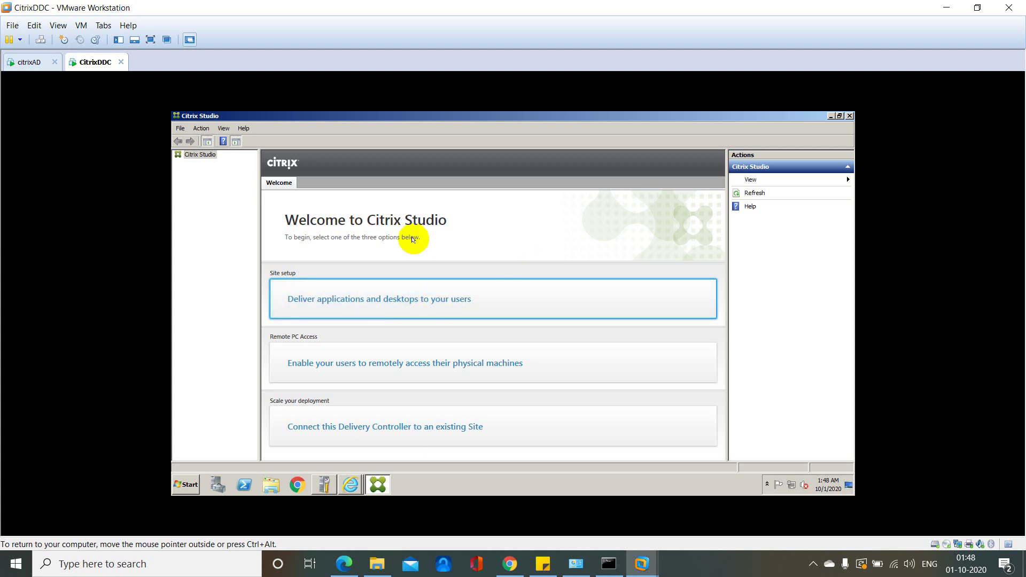
{"action": "left_click", "coordinate": [393, 294]}
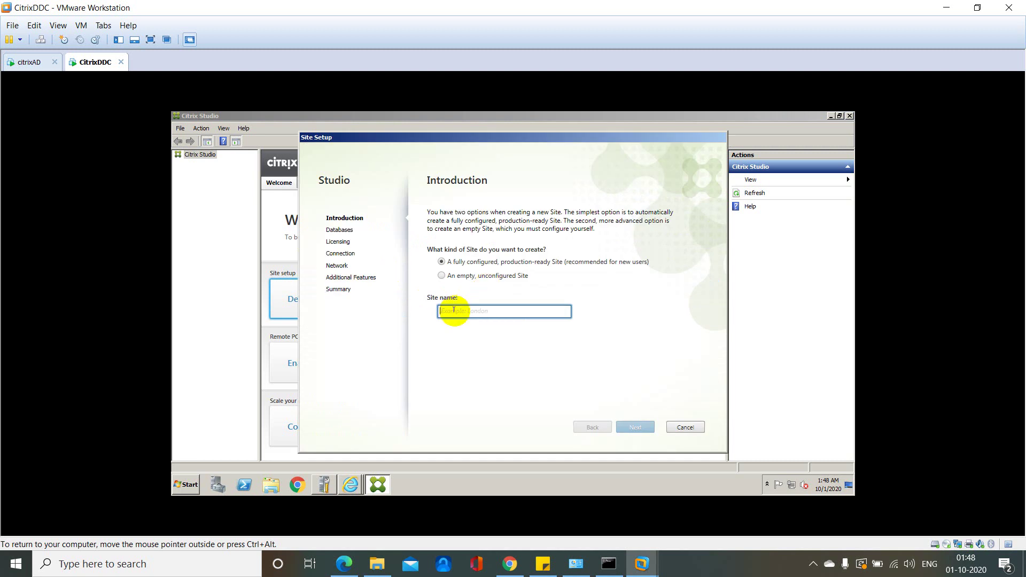
{"action": "type", "text": "citrix"}
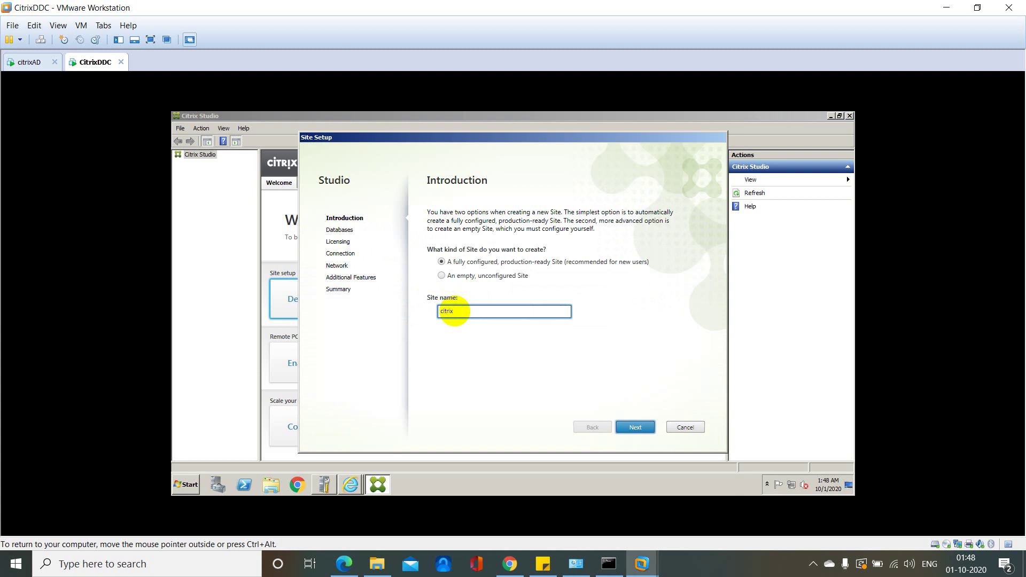
{"action": "type", "text": "site"}
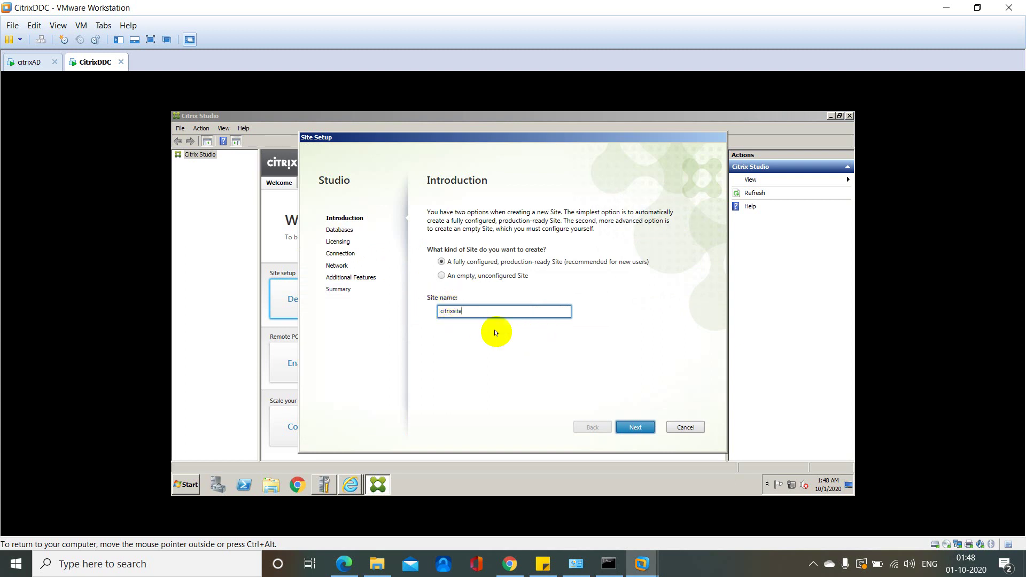
{"action": "left_click", "coordinate": [626, 430]}
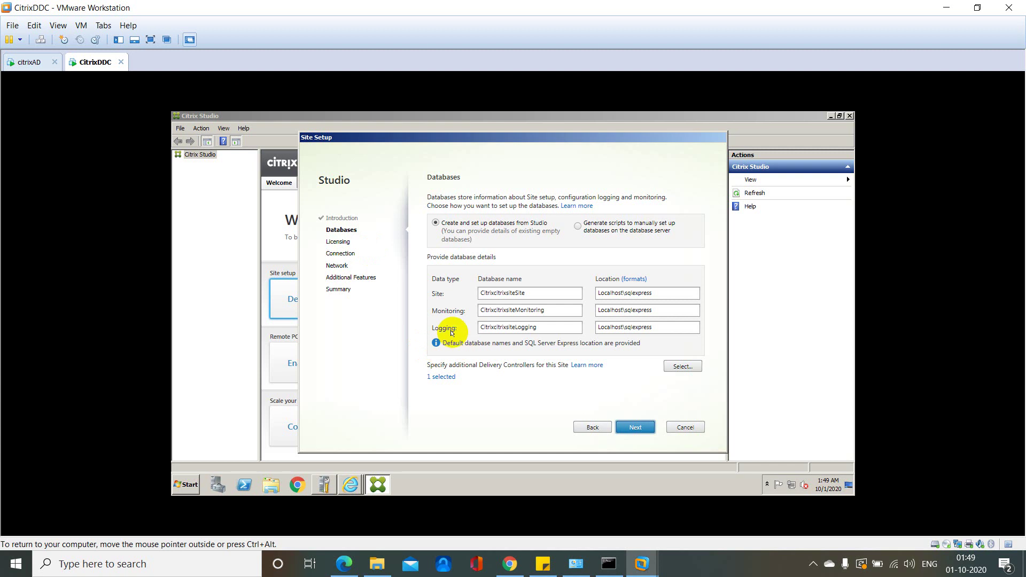
Step: Accept the default site databases and the free 30-day trial licensing with license server localhost:27000
{"action": "left_click", "coordinate": [636, 427]}
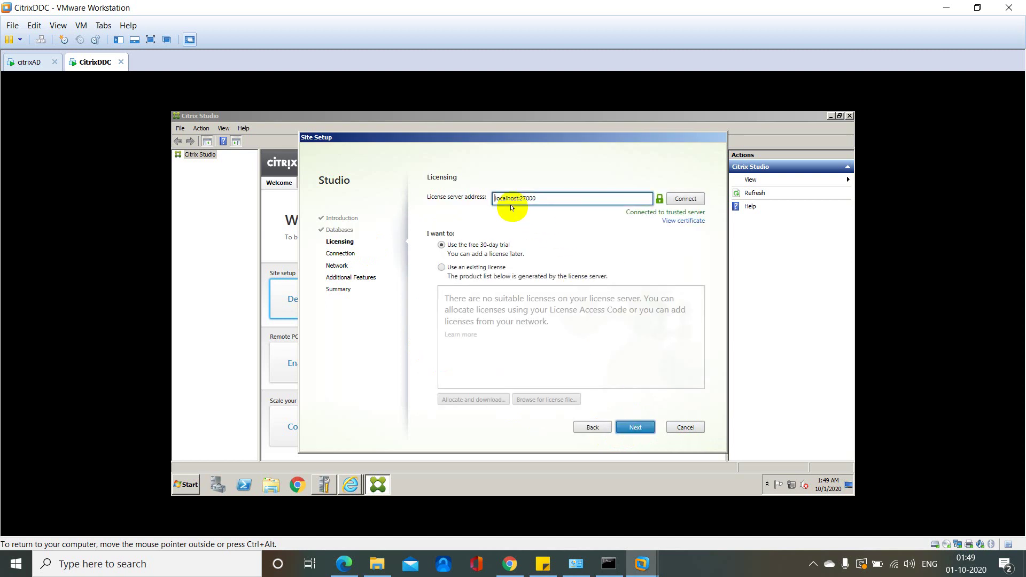
{"action": "left_click", "coordinate": [493, 201]}
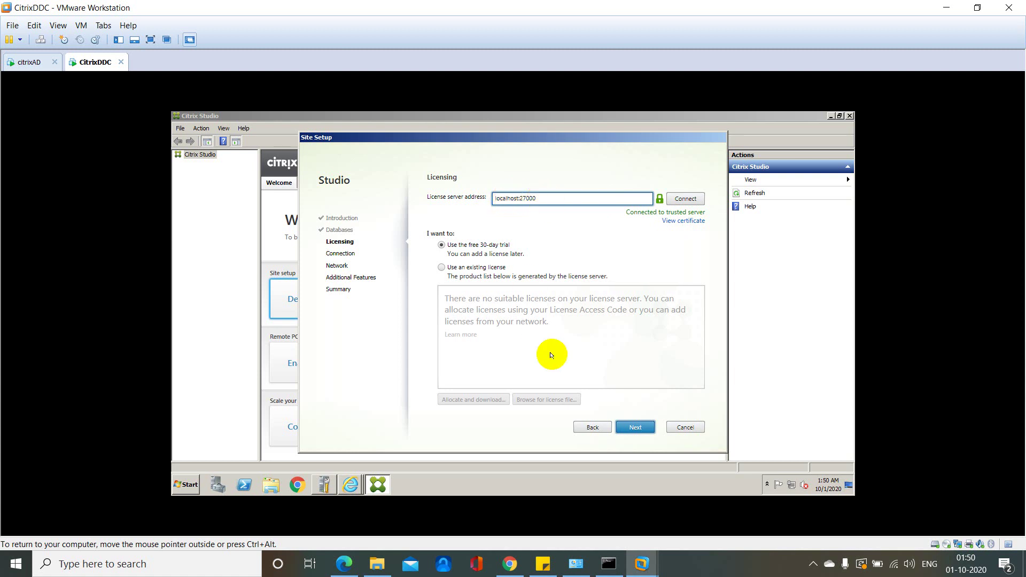
{"action": "left_click", "coordinate": [629, 426]}
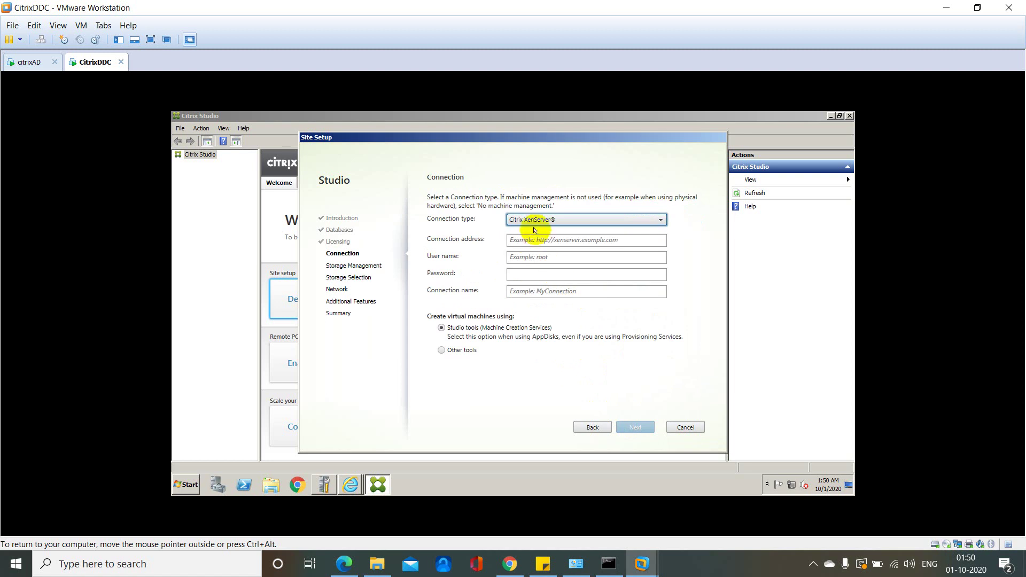
Step: Set the connection type to Microsoft Azure, keeping the Azure Global environment and Studio tools for creating virtual machines
{"action": "left_click", "coordinate": [537, 221]}
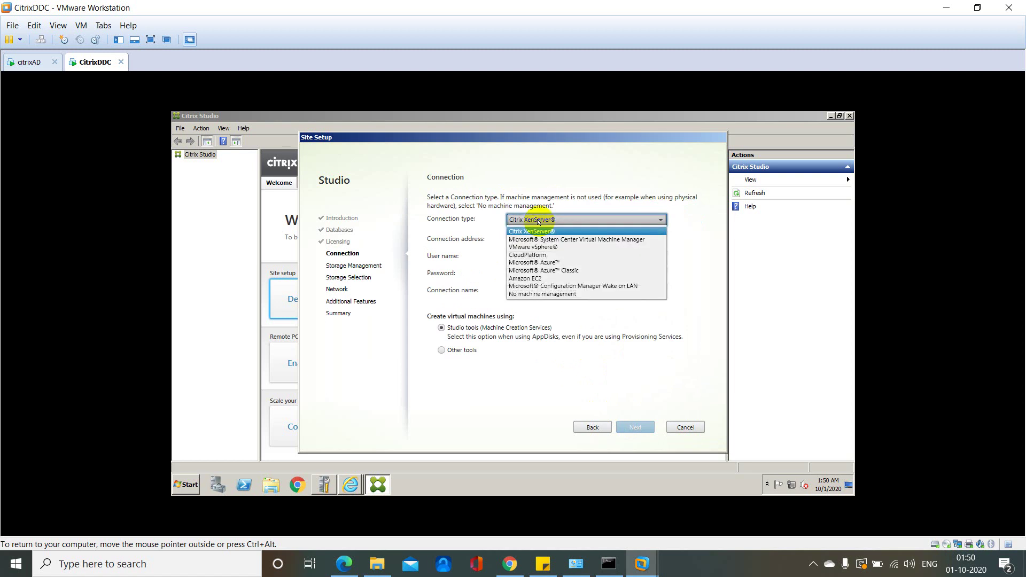
{"action": "left_click", "coordinate": [534, 262]}
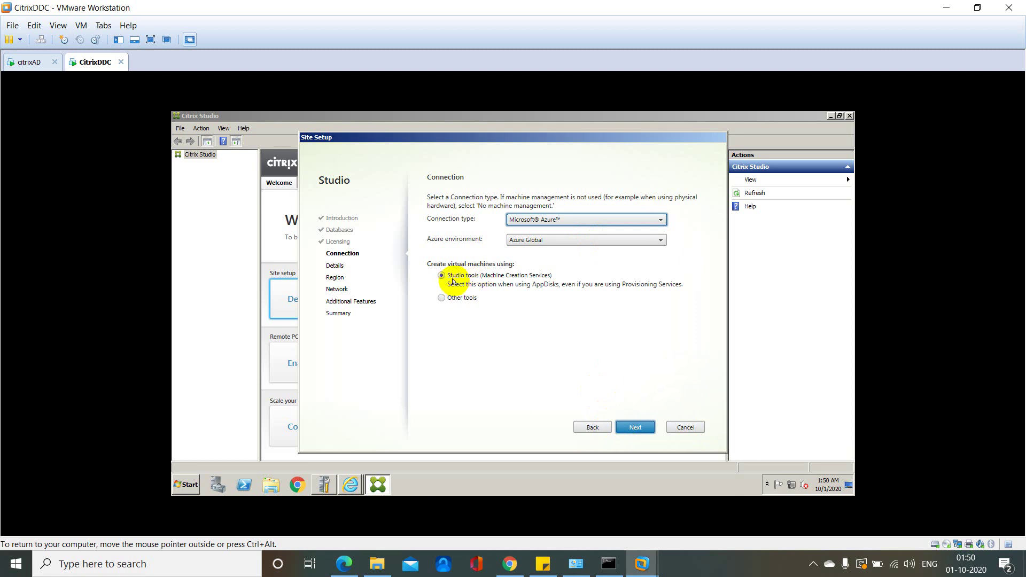
{"action": "left_click", "coordinate": [648, 428]}
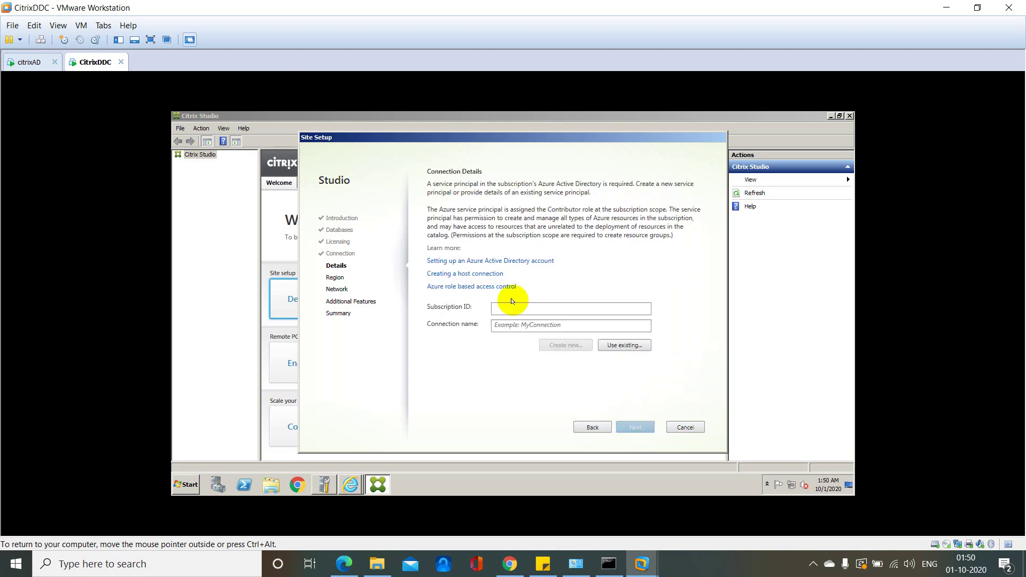
Step: Copy the Azure subscription ID from New Text Document in the \\citrixdc\iso share, leaving the file windows minimized
{"action": "left_click", "coordinate": [271, 484]}
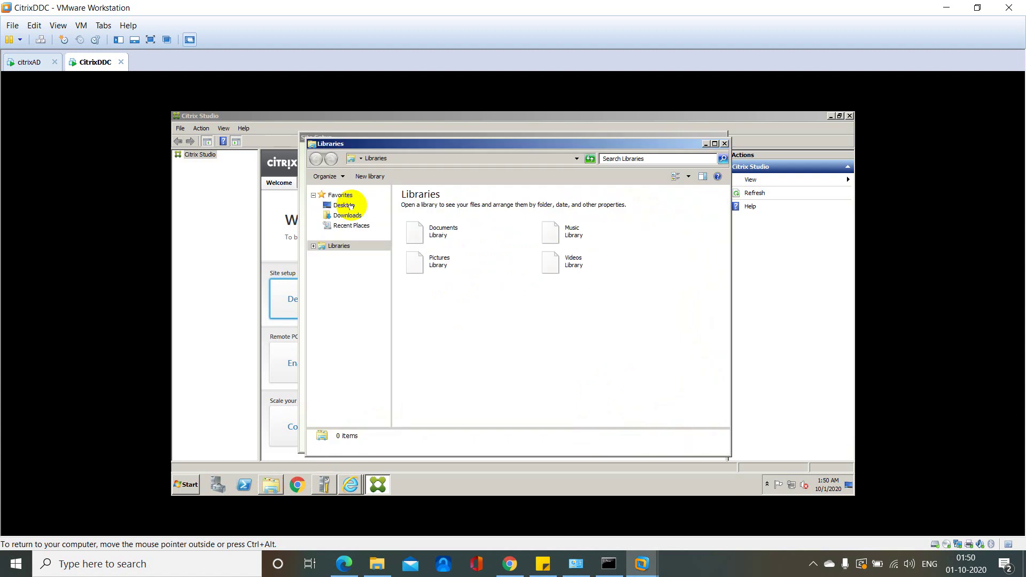
{"action": "left_click", "coordinate": [423, 160]}
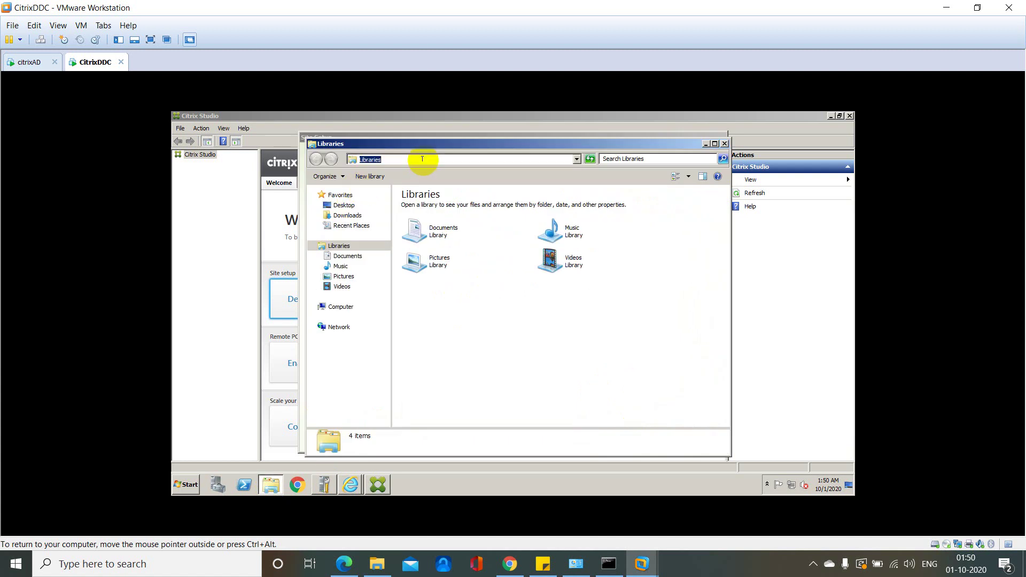
{"action": "type", "text": "\\\\citrixdc\\iso"}
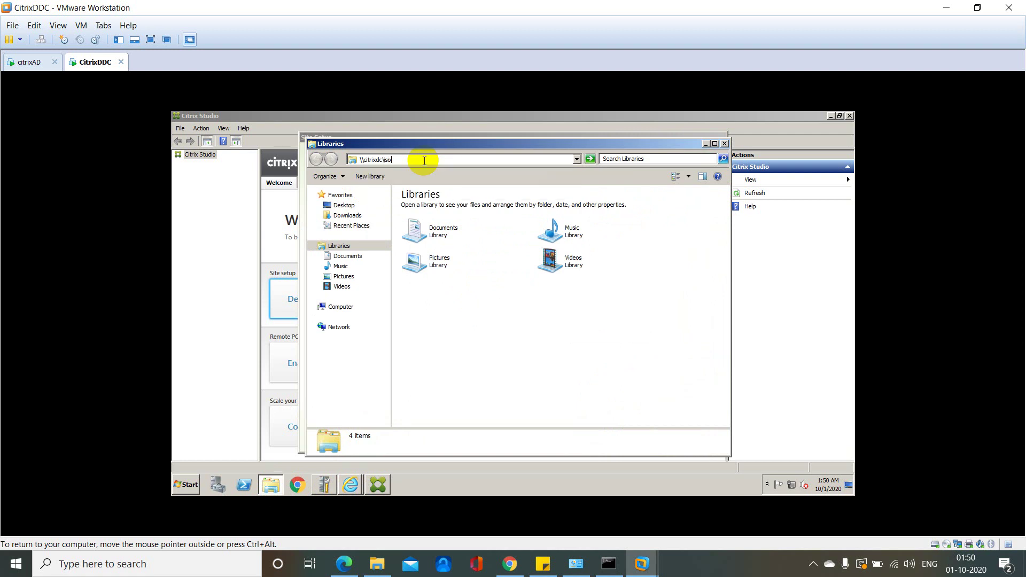
{"action": "key", "text": "Return"}
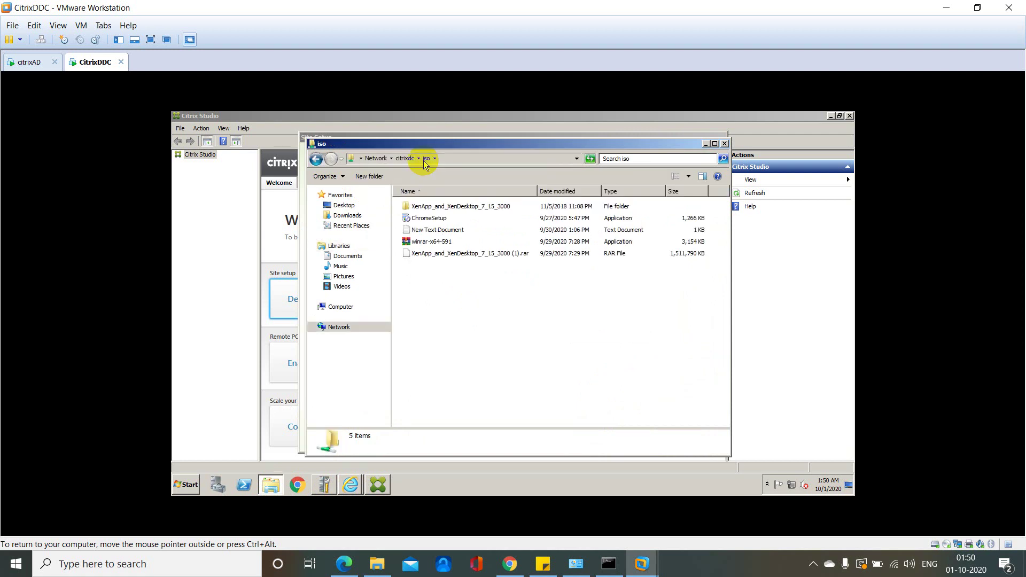
{"action": "double_click", "coordinate": [428, 230]}
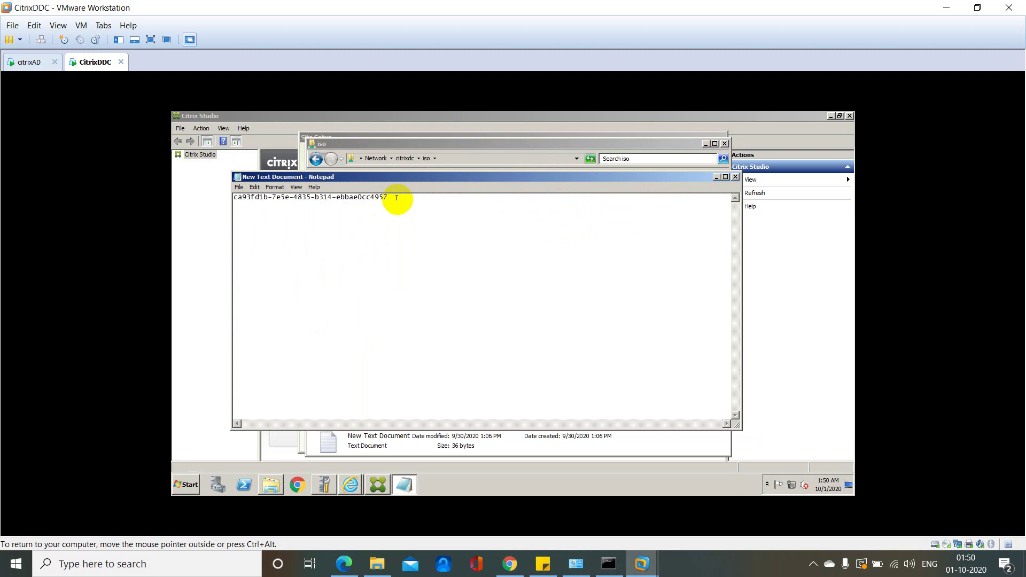
{"action": "key", "text": "ctrl+a"}
{"action": "key", "text": "ctrl+c"}
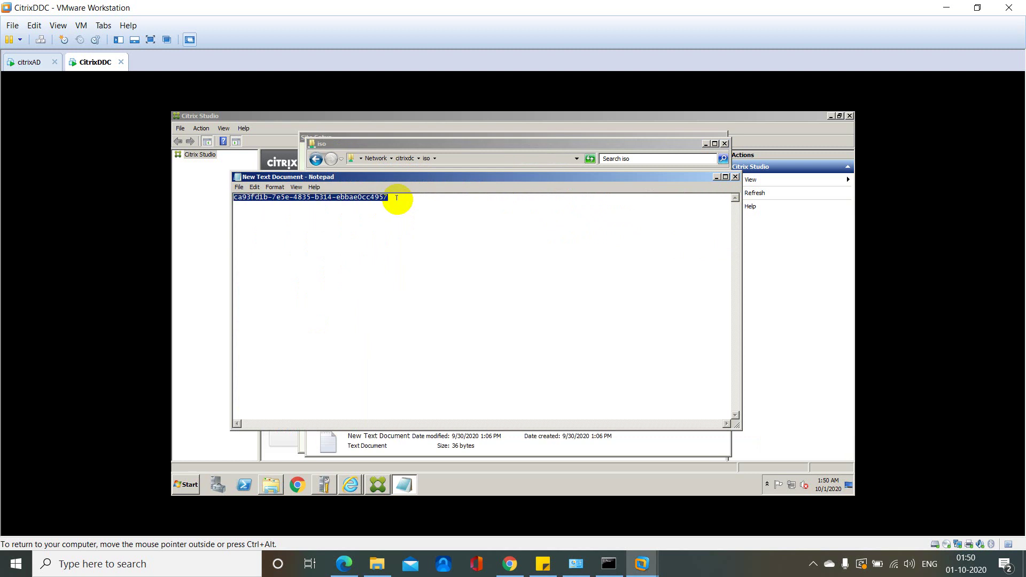
{"action": "left_click", "coordinate": [713, 177]}
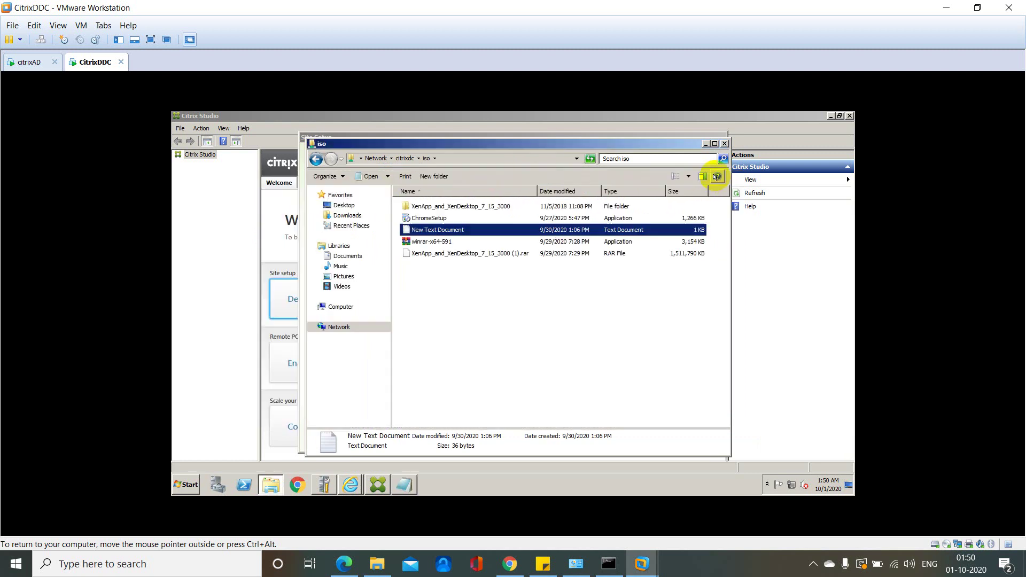
{"action": "left_click", "coordinate": [703, 144]}
Step: Paste the Azure subscription ID into the connection details and name the connection my citrix
{"action": "left_click", "coordinate": [507, 310]}
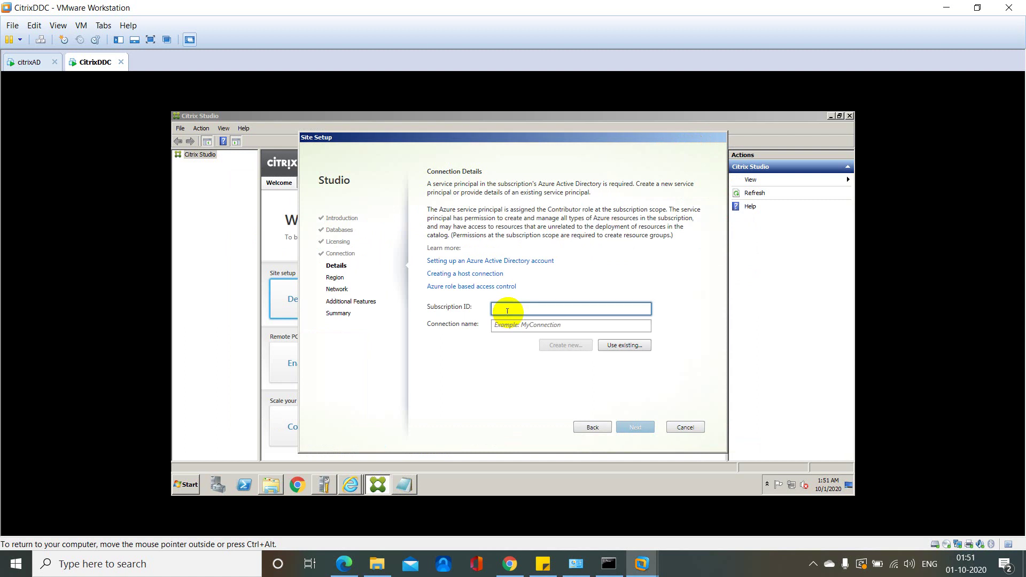
{"action": "key", "text": "ctrl+v"}
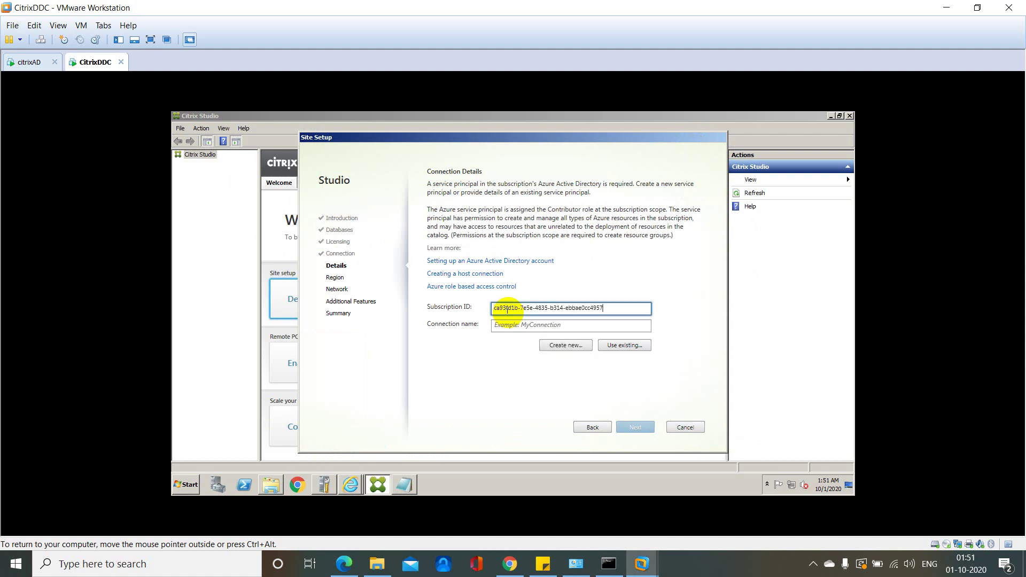
{"action": "left_click", "coordinate": [518, 324]}
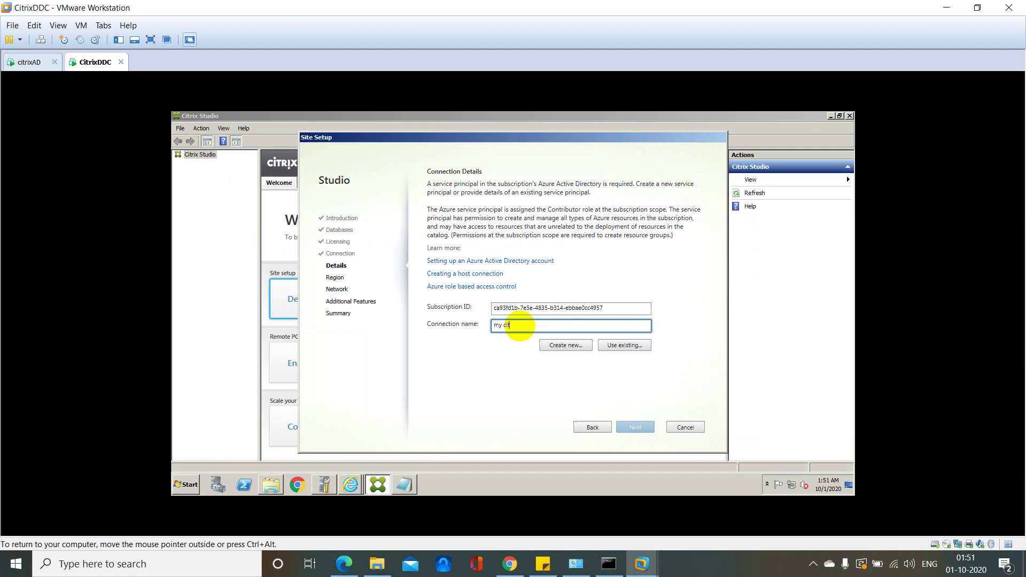
Step: Start creating a new service principal and sign in to Microsoft with the account e-mail and password
{"action": "left_click", "coordinate": [565, 345]}
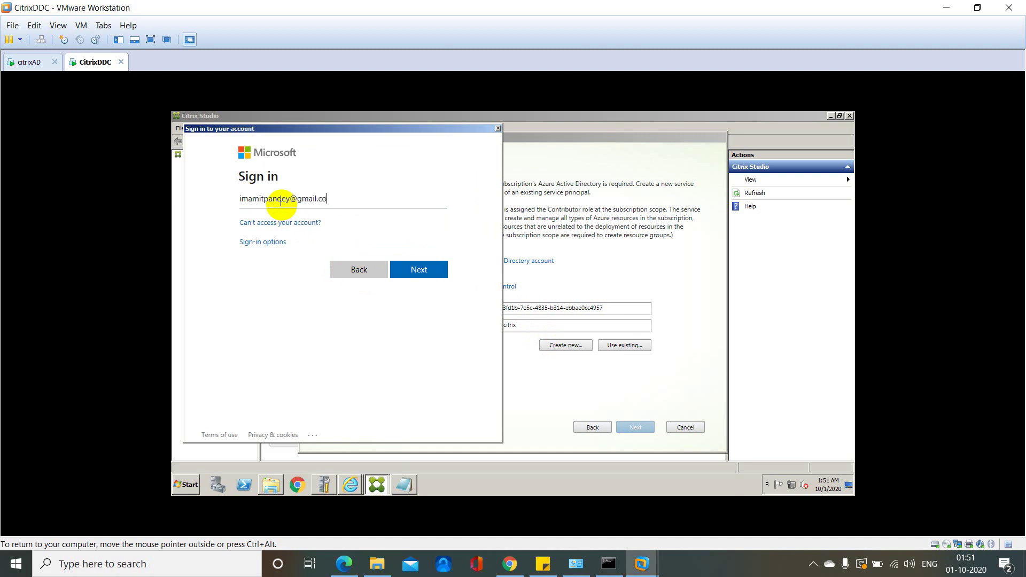
{"action": "left_click", "coordinate": [419, 270]}
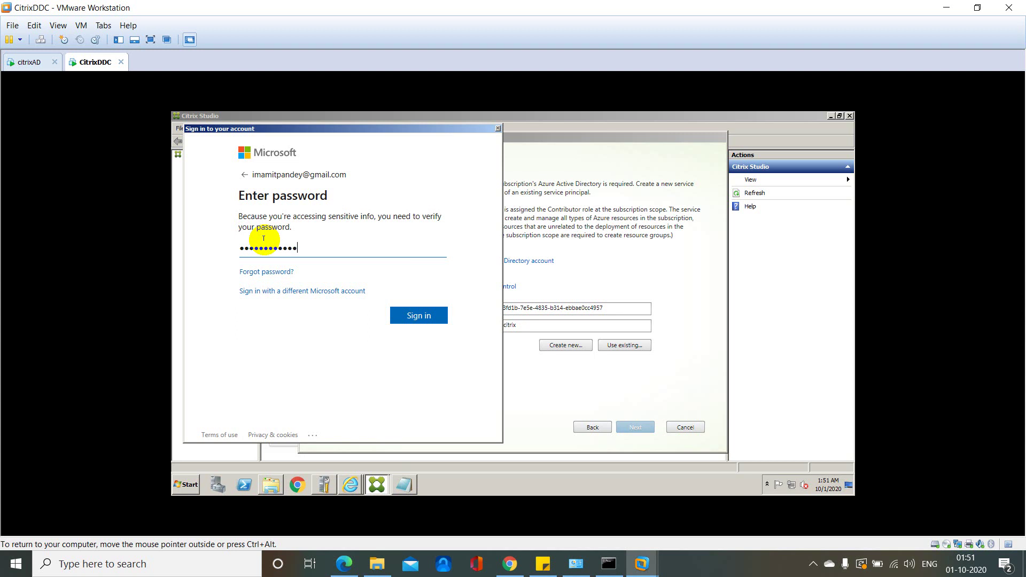
{"action": "left_click", "coordinate": [396, 314]}
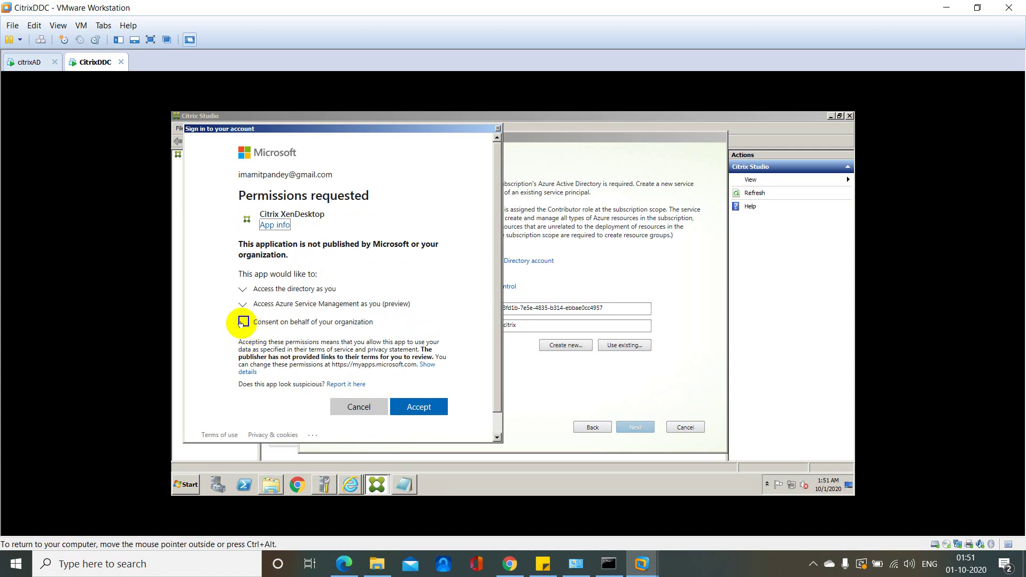
Step: Grant Citrix XenDesktop the requested permissions with consent on behalf of the organization, and dismiss the blocked-content warning
{"action": "left_click", "coordinate": [243, 322]}
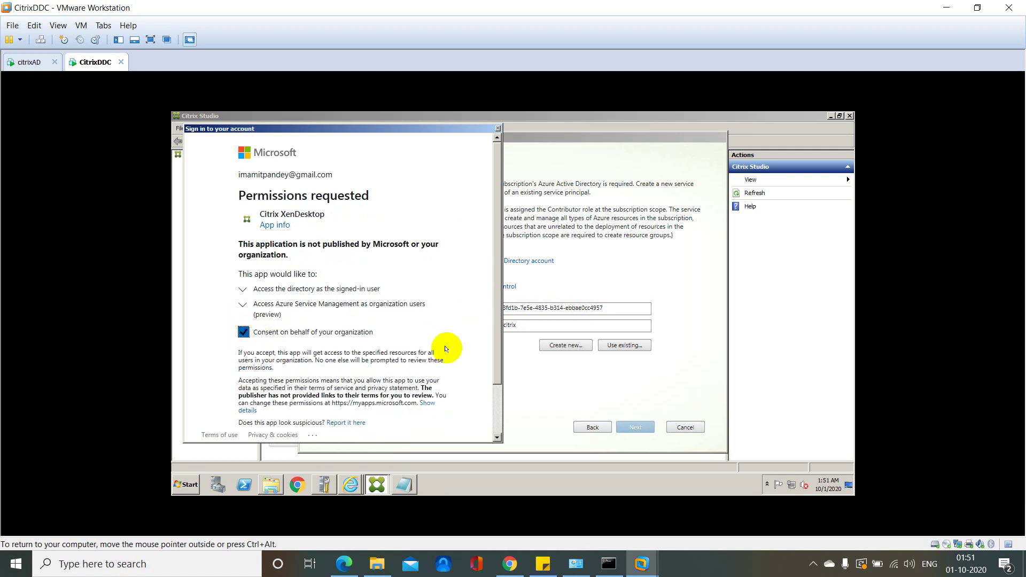
{"action": "left_click_drag", "start_coordinate": [496, 351], "coordinate": [487, 394]}
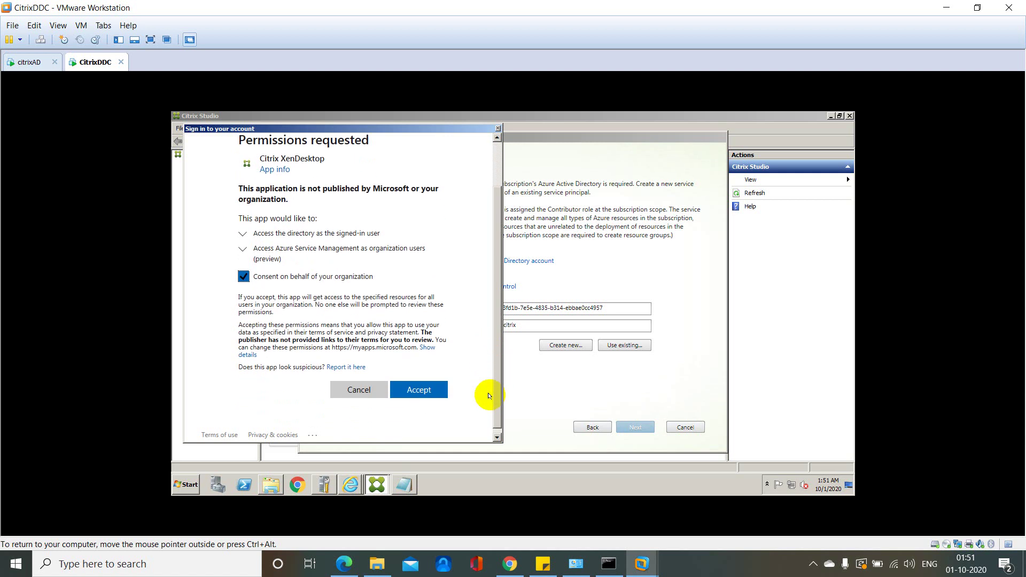
{"action": "left_click", "coordinate": [419, 390]}
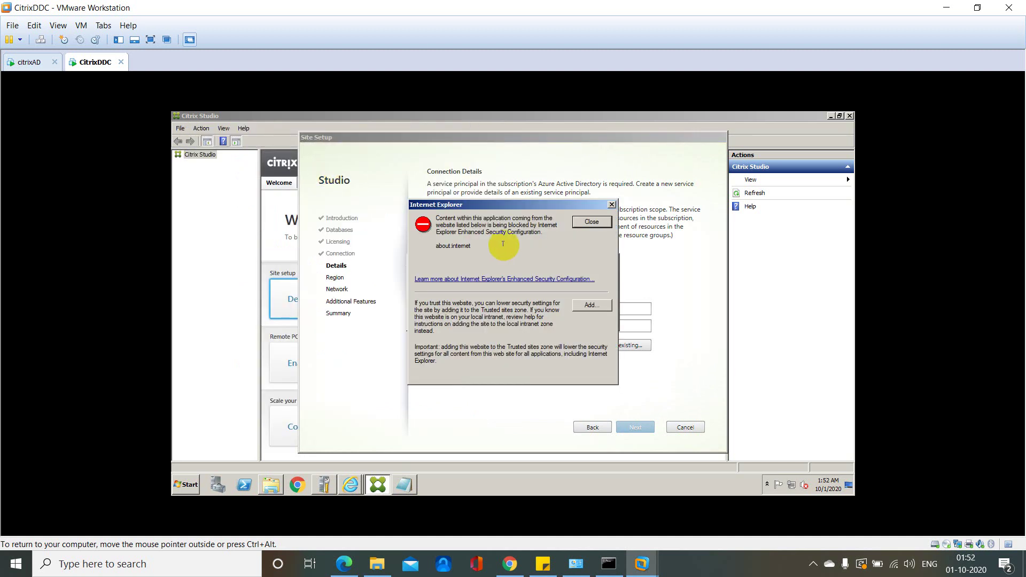
{"action": "left_click", "coordinate": [583, 223]}
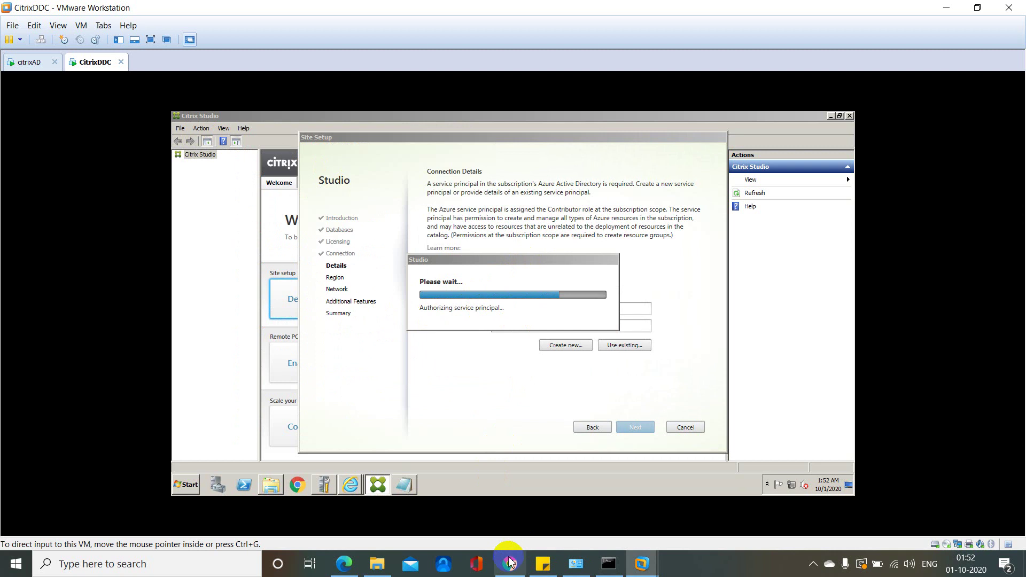
{"action": "left_click", "coordinate": [347, 566]}
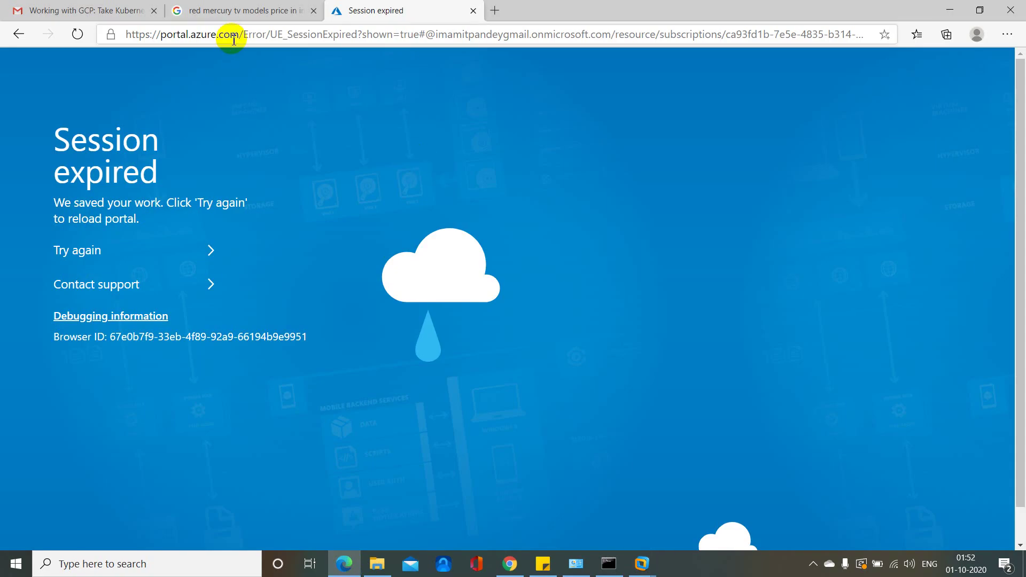
{"action": "left_click_drag", "start_coordinate": [241, 33], "coordinate": [1021, 8]}
{"action": "key", "text": "BackSpace"}
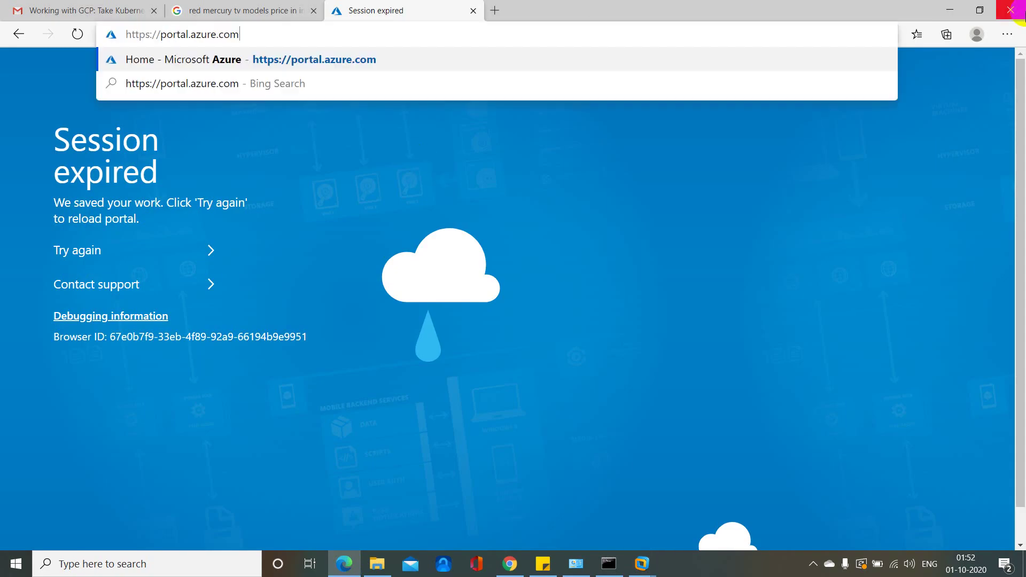
{"action": "left_click", "coordinate": [642, 565]}
{"action": "left_click", "coordinate": [681, 494]}
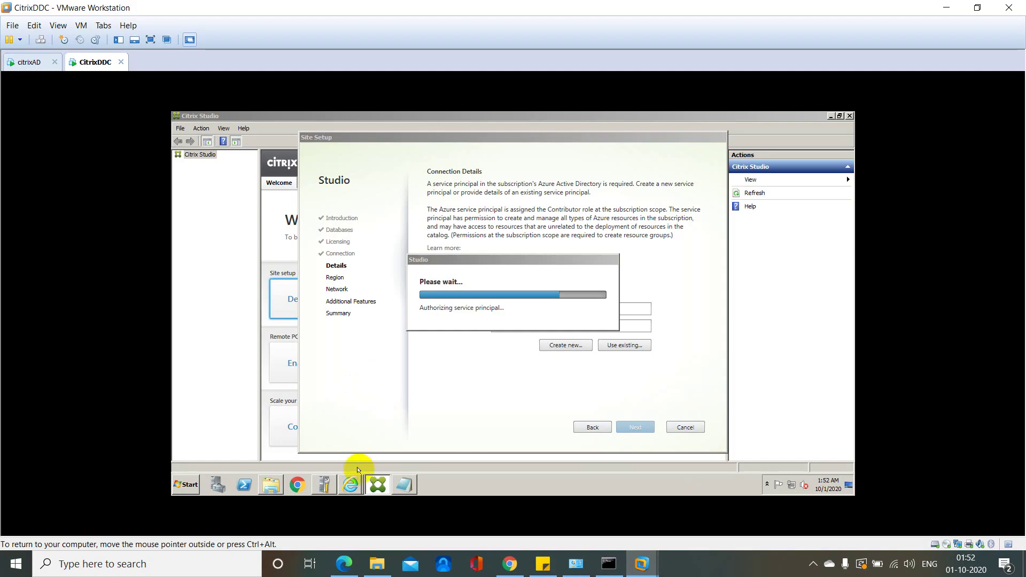
Step: Switch to the Azure portal in the virtual machine's Internet Explorer, try to open Subscriptions, and dismiss the blocked-content warning
{"action": "left_click", "coordinate": [348, 484]}
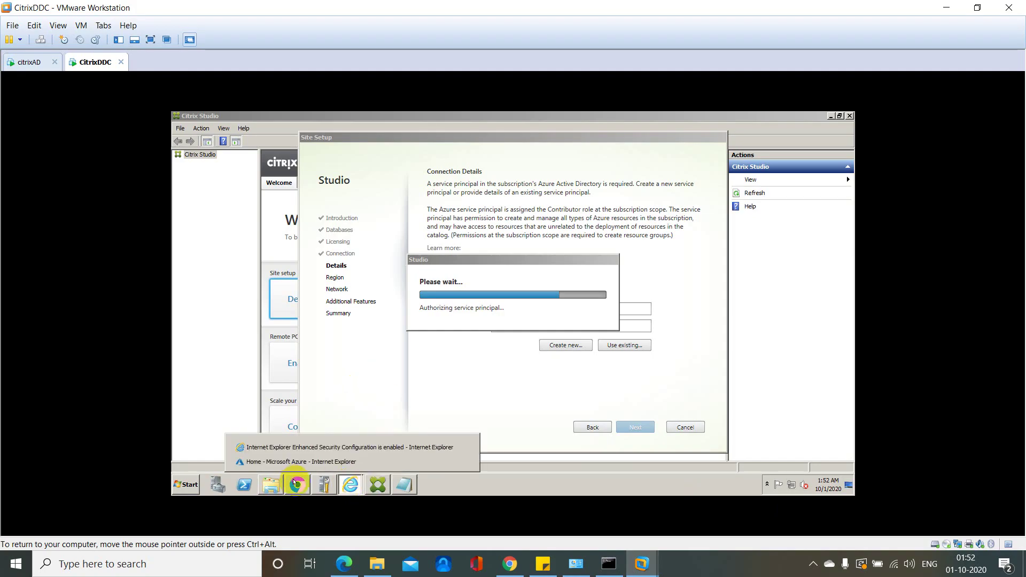
{"action": "left_click", "coordinate": [347, 485]}
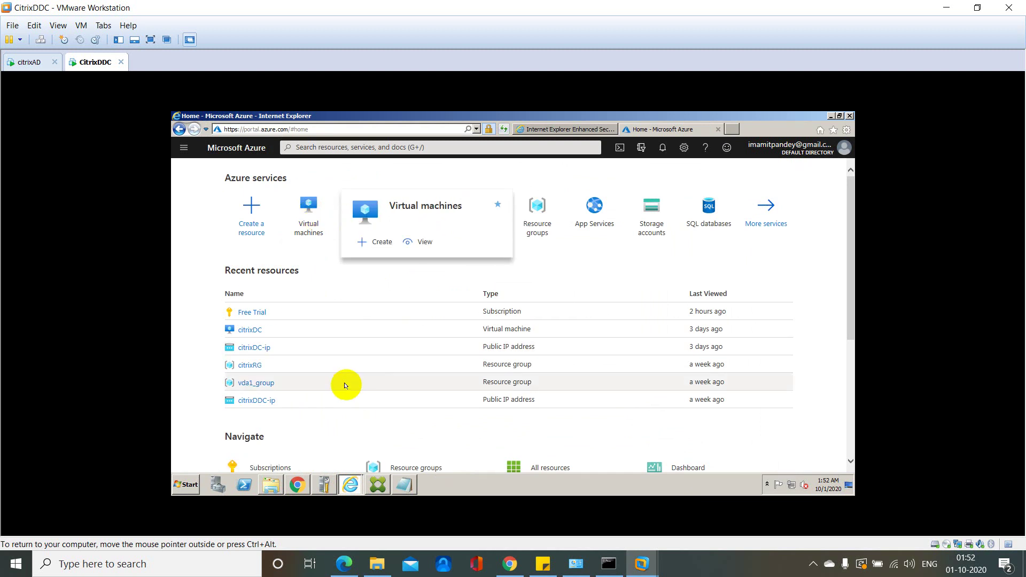
{"action": "left_click", "coordinate": [362, 206]}
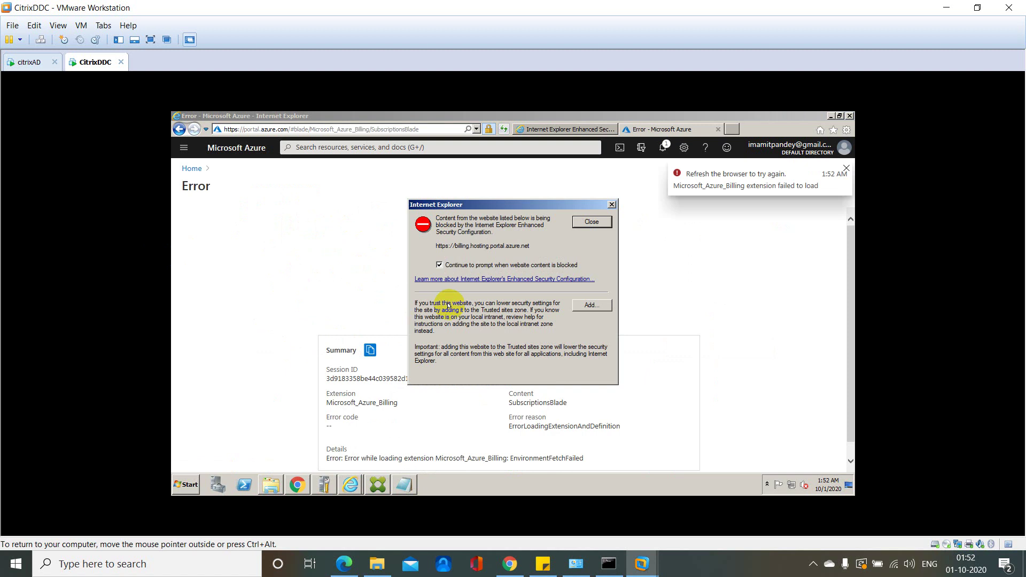
{"action": "left_click", "coordinate": [582, 221]}
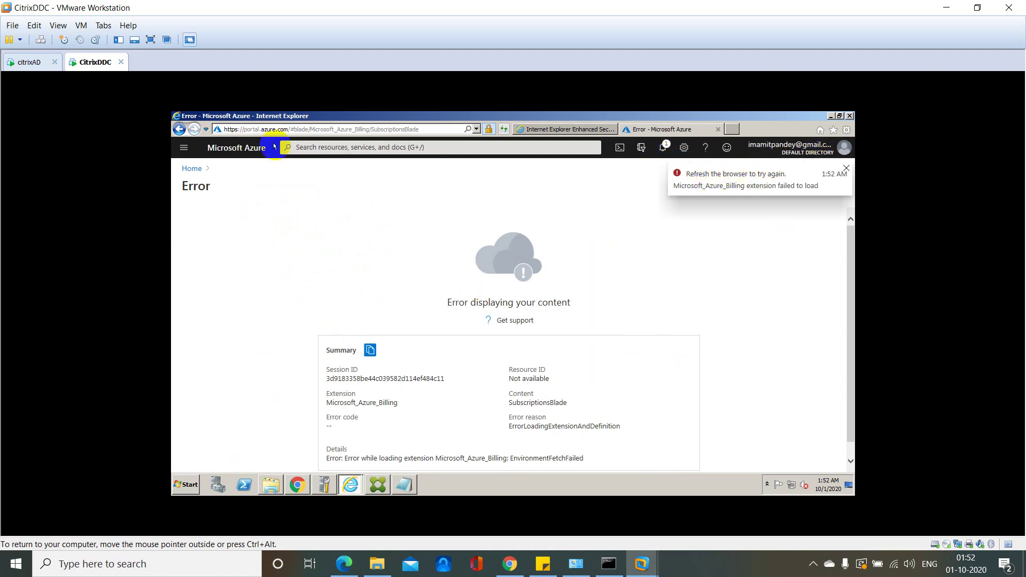
Step: Try to reload the Azure Subscriptions page and dismiss the blocked-content warning
{"action": "left_click", "coordinate": [503, 130]}
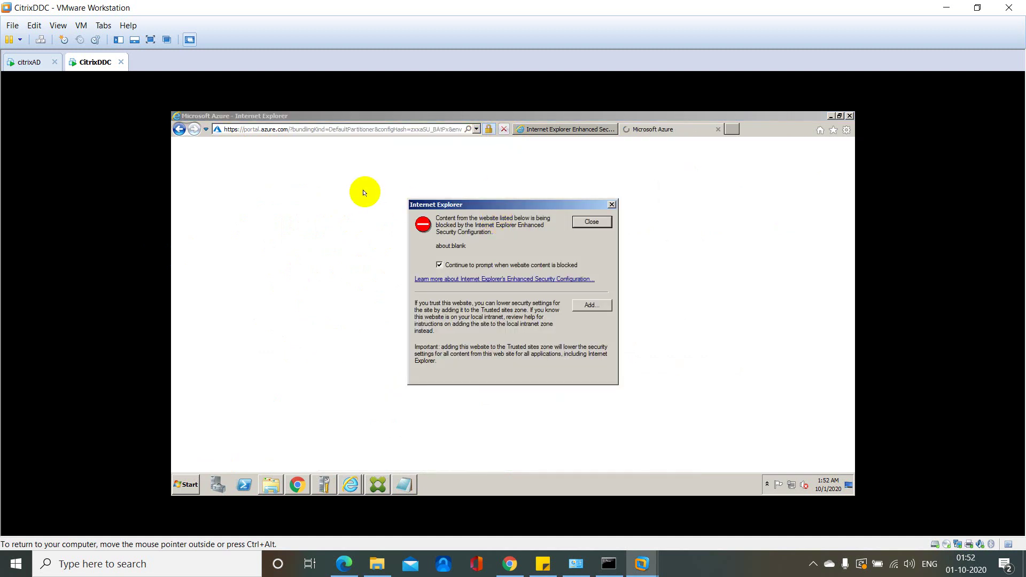
{"action": "left_click", "coordinate": [604, 225]}
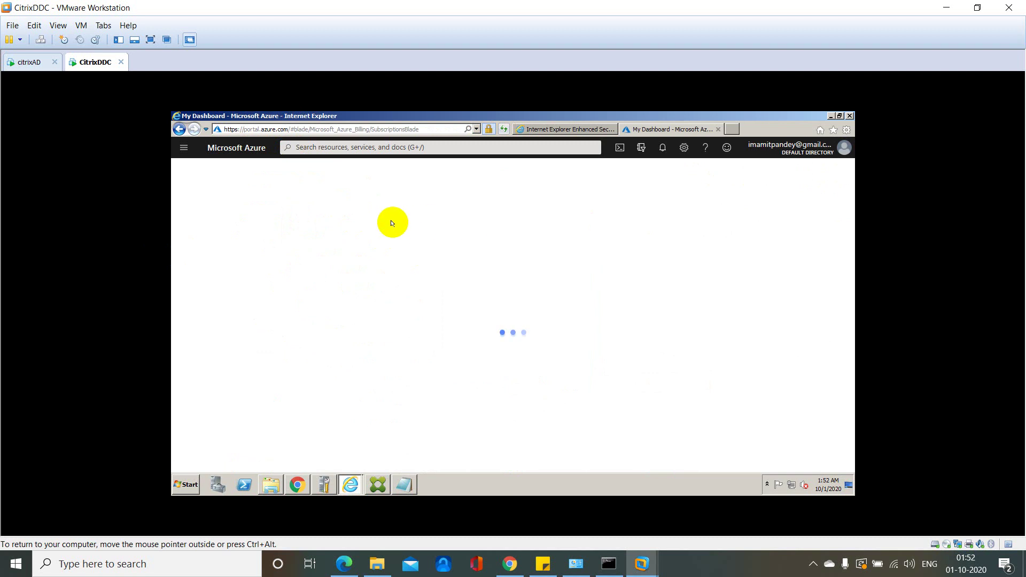
{"action": "left_click", "coordinate": [589, 222]}
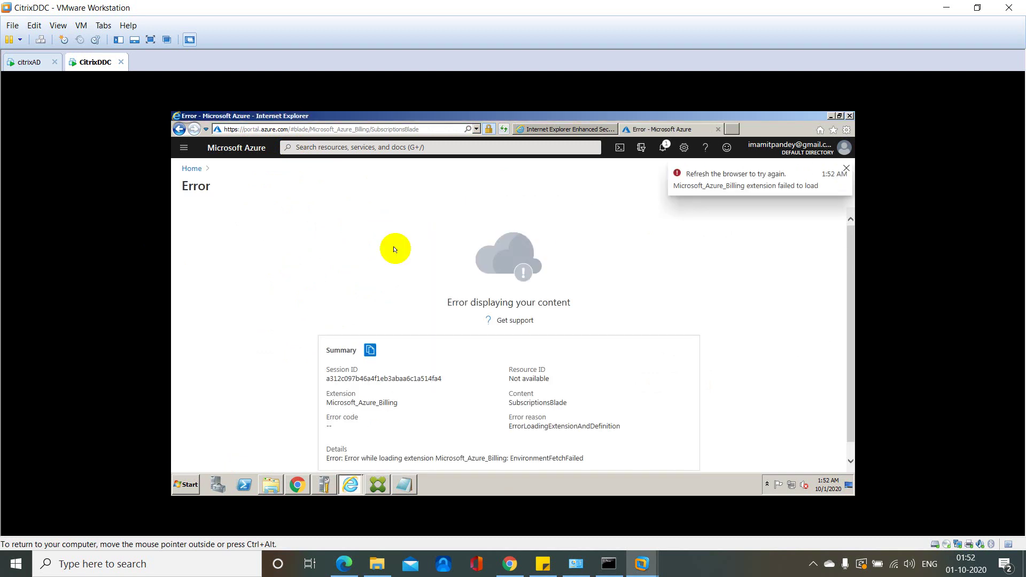
{"action": "left_click", "coordinate": [290, 129]}
{"action": "left_click_drag", "start_coordinate": [290, 129], "coordinate": [422, 130]}
{"action": "key", "text": "BackSpace"}
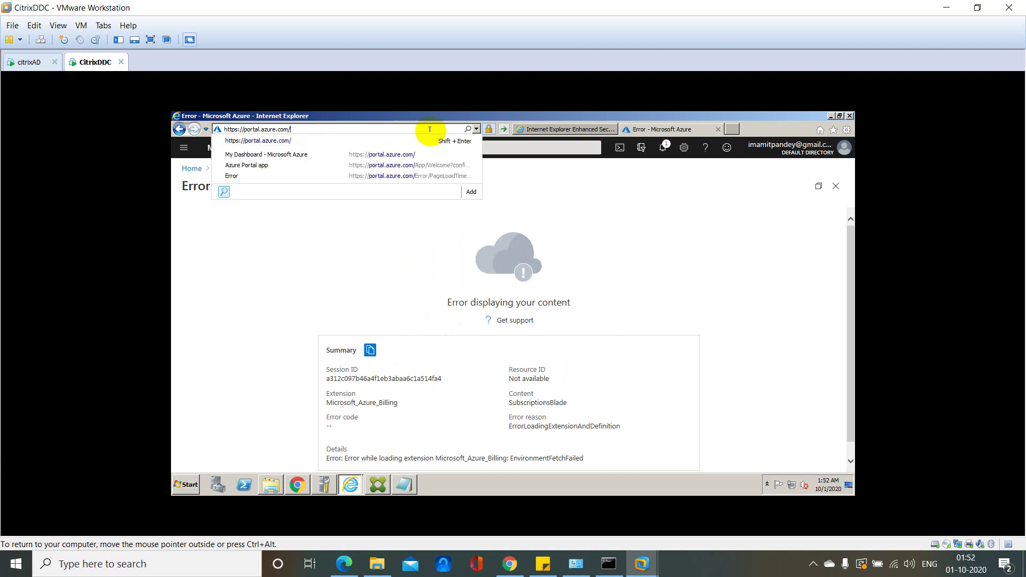
{"action": "key", "text": "Return"}
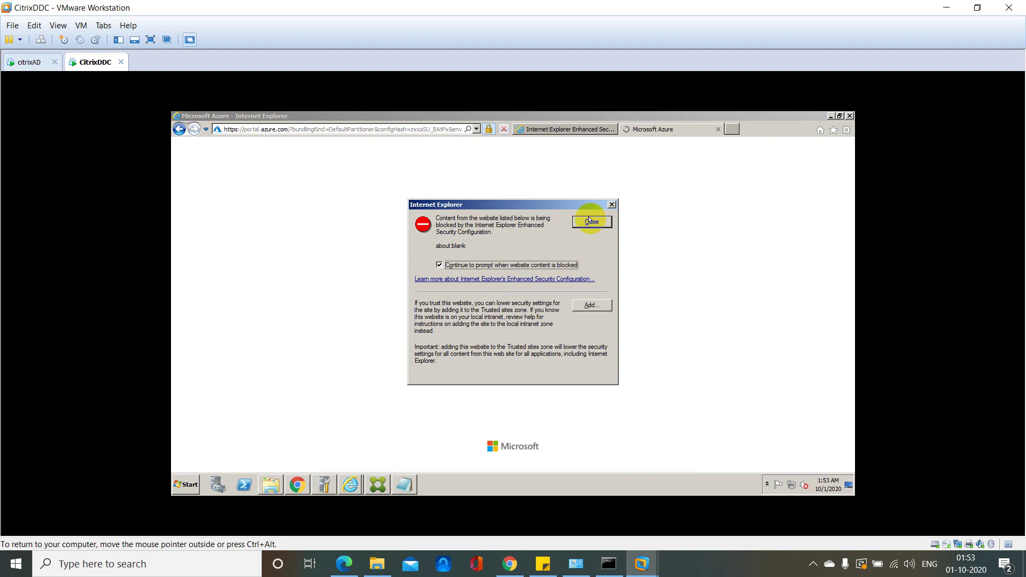
{"action": "left_click", "coordinate": [590, 220]}
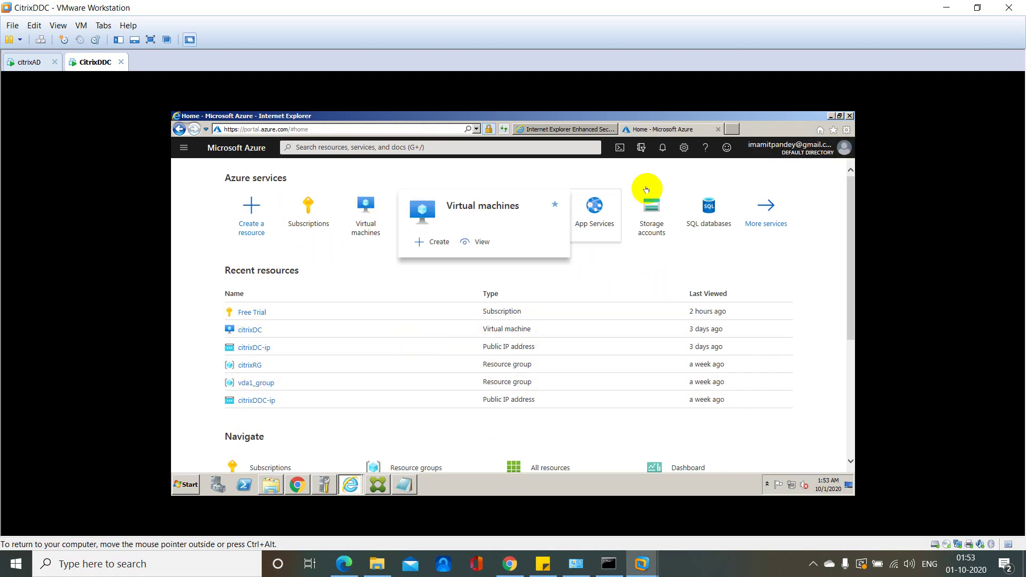
Step: Return to the Citrix Studio site setup, continue past the connection details, and select East US 2 as the region
{"action": "left_click", "coordinate": [829, 117]}
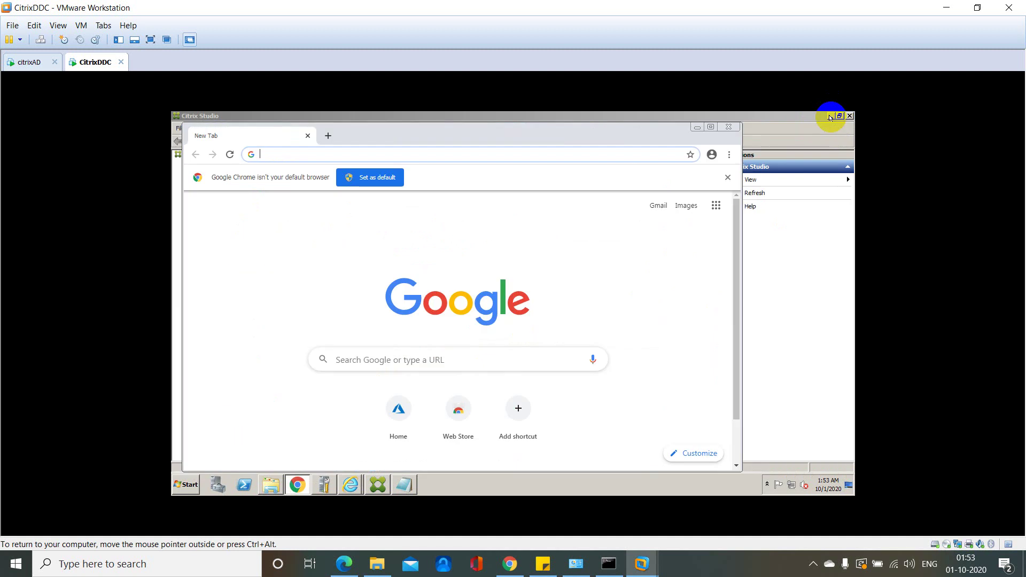
{"action": "left_click", "coordinate": [696, 128]}
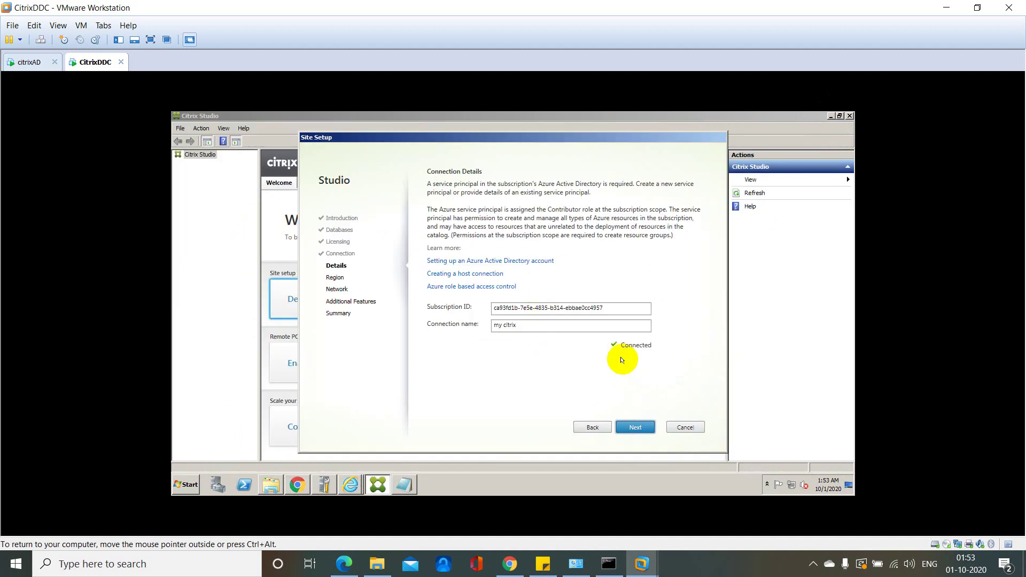
{"action": "left_click", "coordinate": [635, 427]}
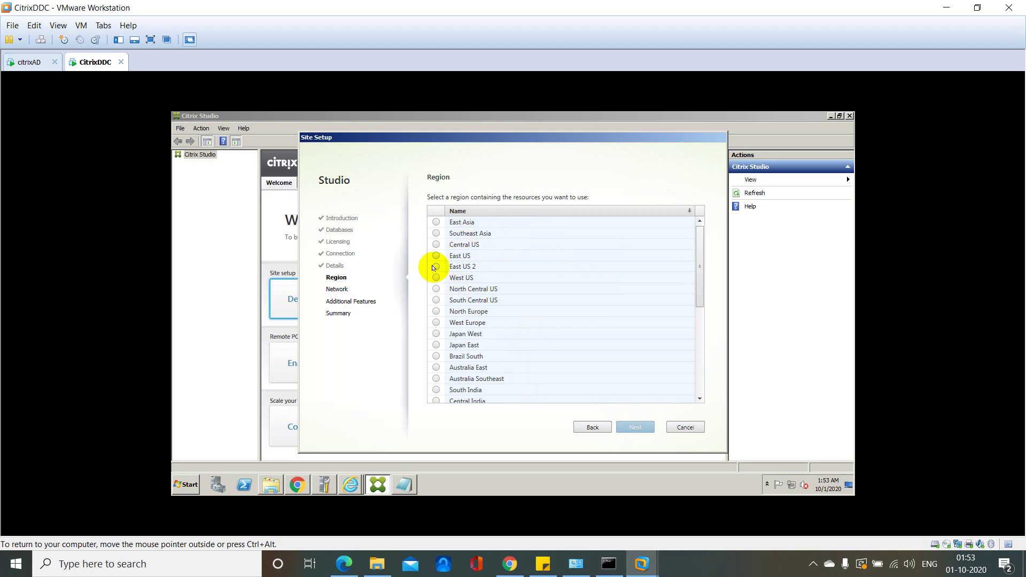
{"action": "left_click", "coordinate": [434, 267]}
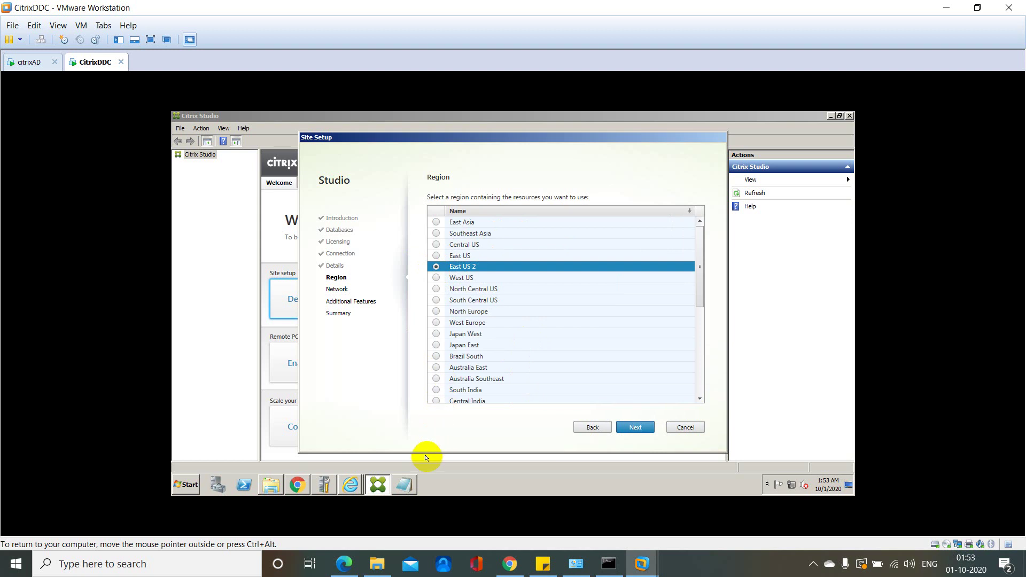
Step: Note the region East US 2 below the subscription ID in the open Notepad document
{"action": "left_click", "coordinate": [404, 484]}
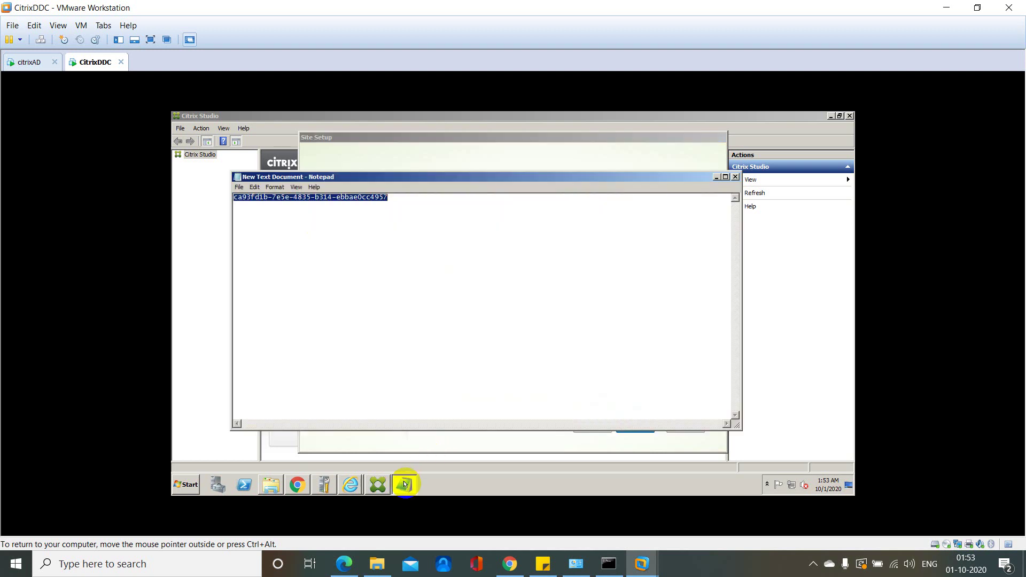
{"action": "left_click", "coordinate": [402, 202]}
{"action": "key", "text": "Return"}
{"action": "key", "text": "Return"}
{"action": "type", "text": "East US "}
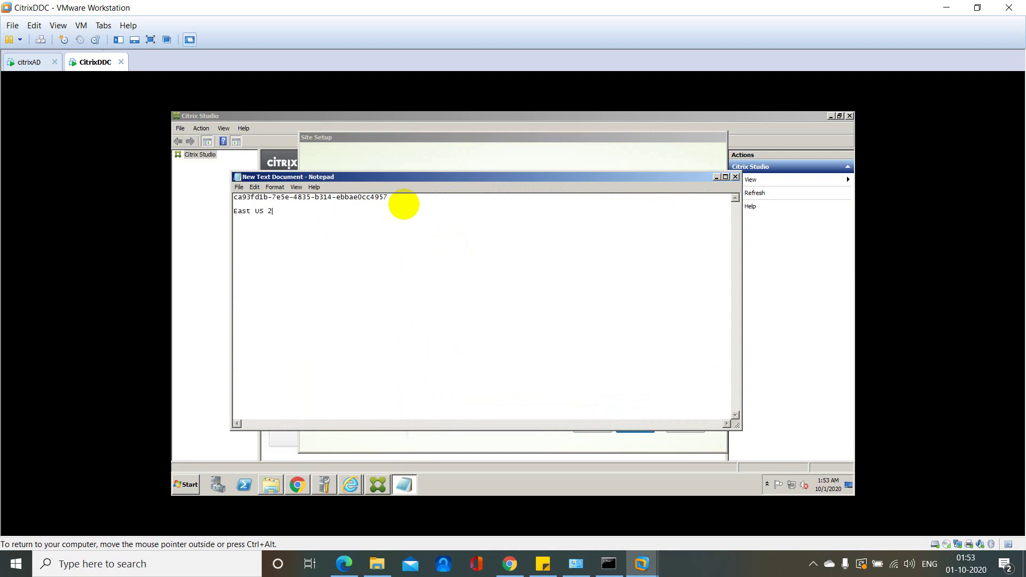
{"action": "type", "text": "2"}
Step: Switch to Edge on the host computer and try to sign in to portal.azure.com with the personal account and its PIN
{"action": "left_click", "coordinate": [350, 563]}
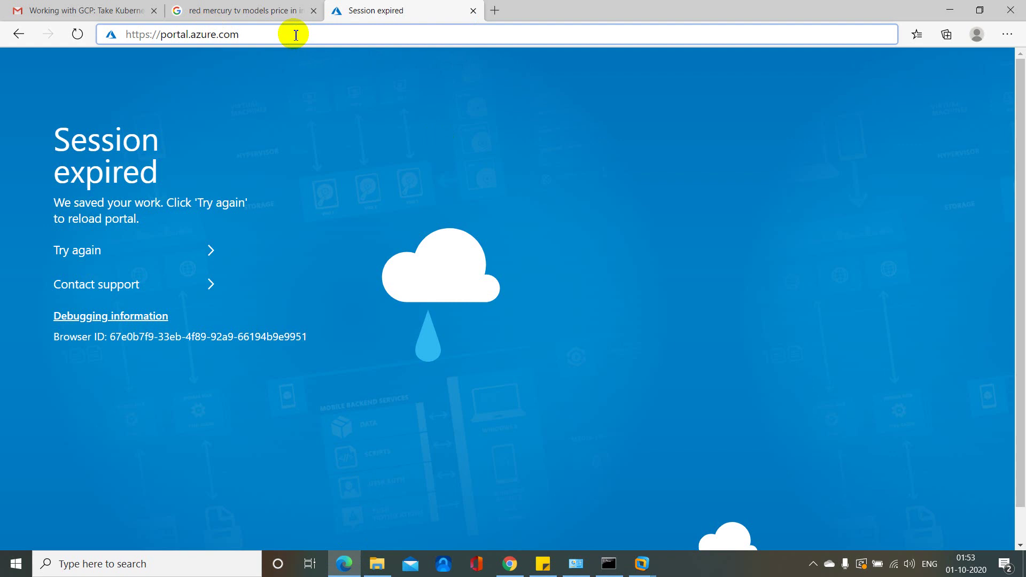
{"action": "key", "text": "Return"}
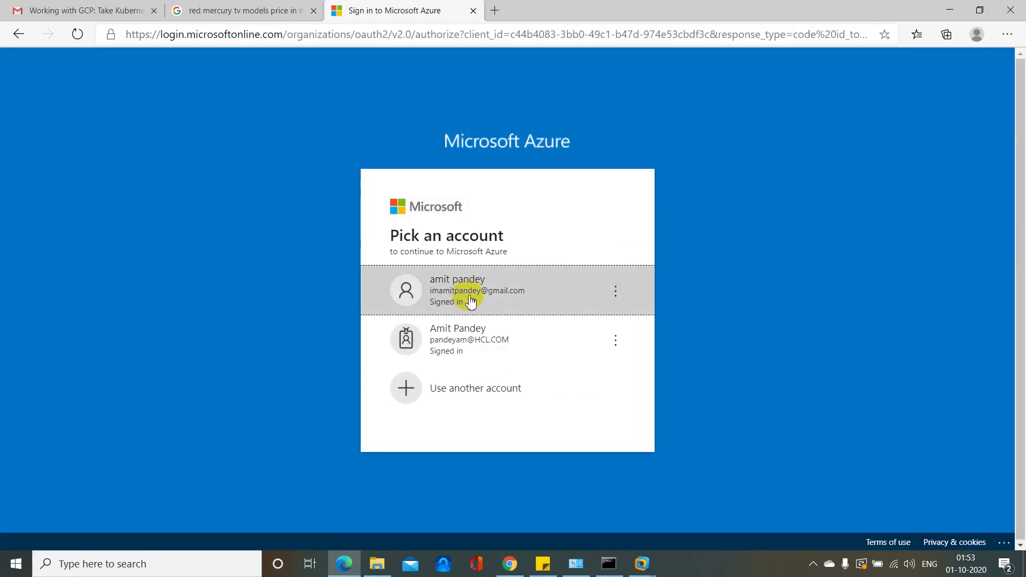
{"action": "left_click", "coordinate": [471, 301]}
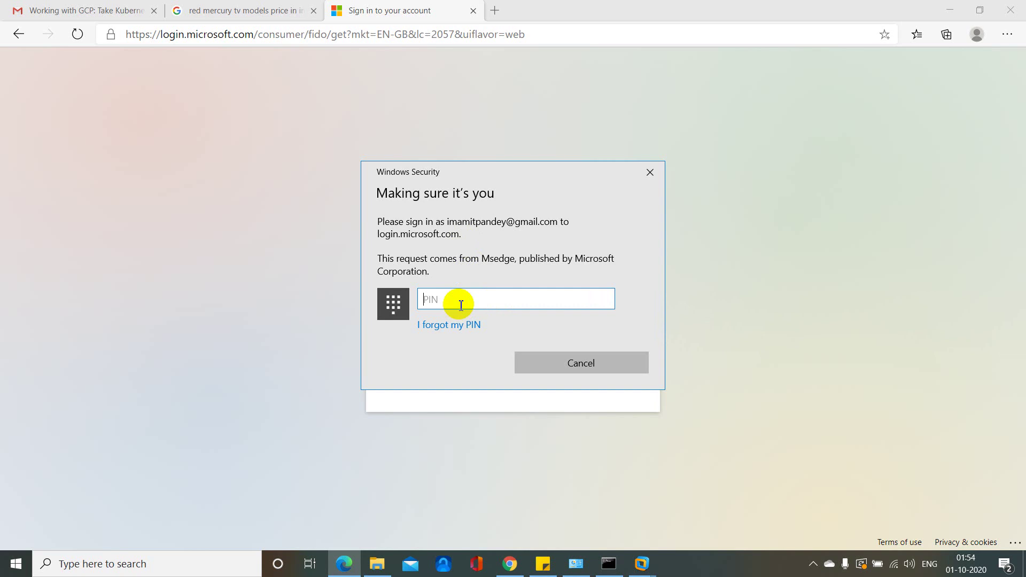
{"action": "type", "text": "•••••"}
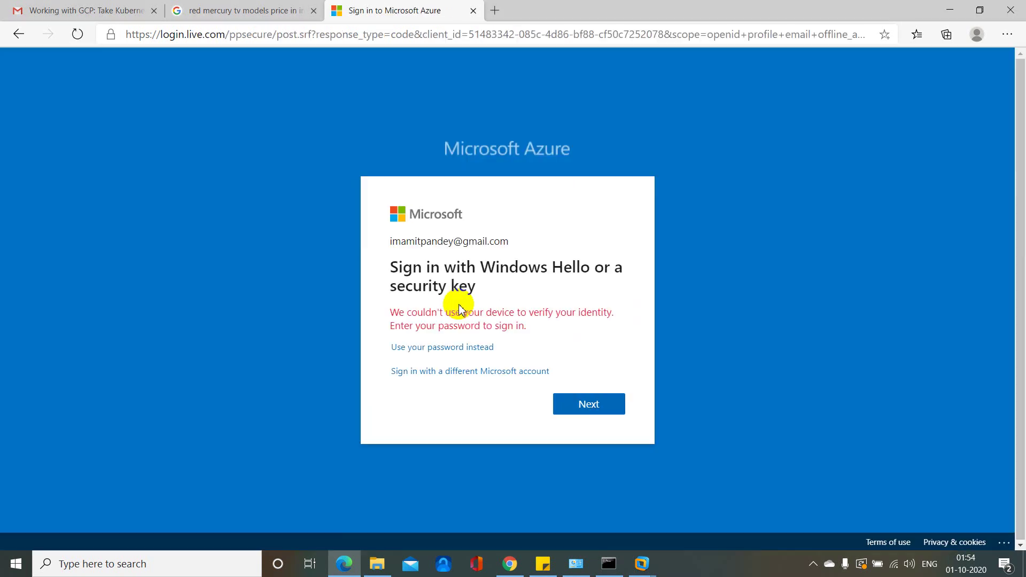
{"action": "left_click", "coordinate": [590, 409]}
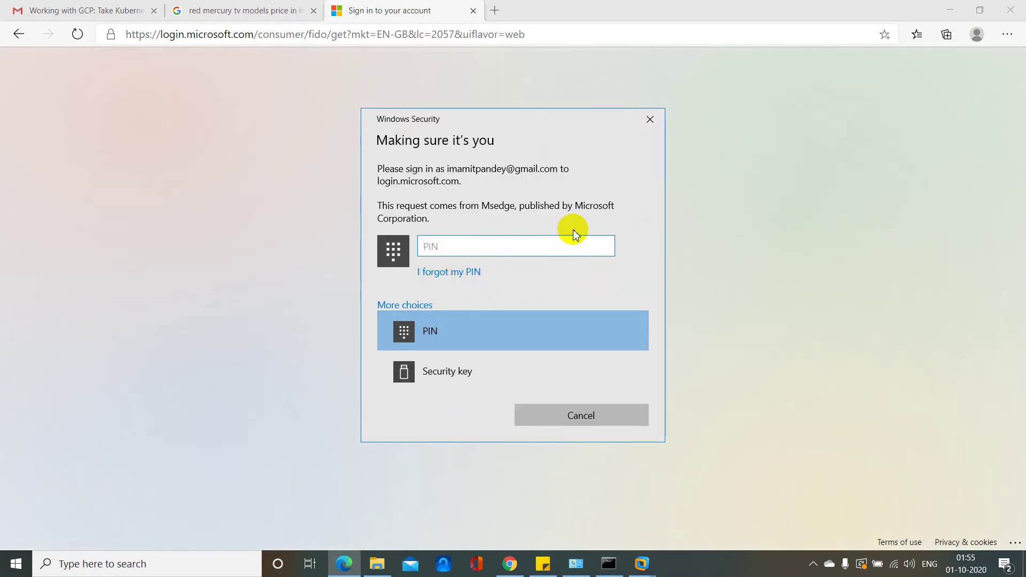
Step: Switch to Chrome and check both open Gmail inboxes for new Microsoft account e-mails
{"action": "left_click", "coordinate": [511, 566]}
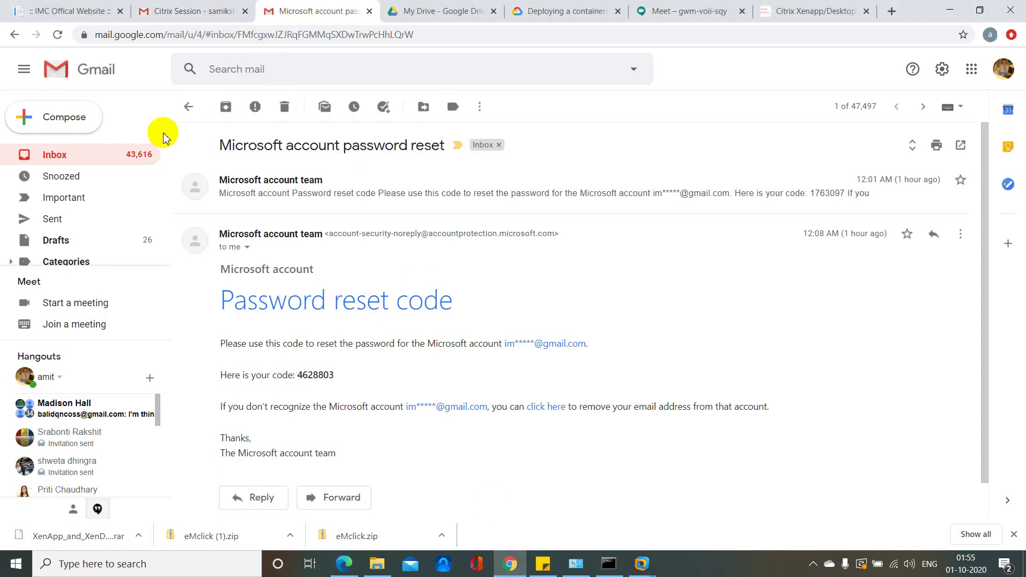
{"action": "left_click", "coordinate": [126, 156]}
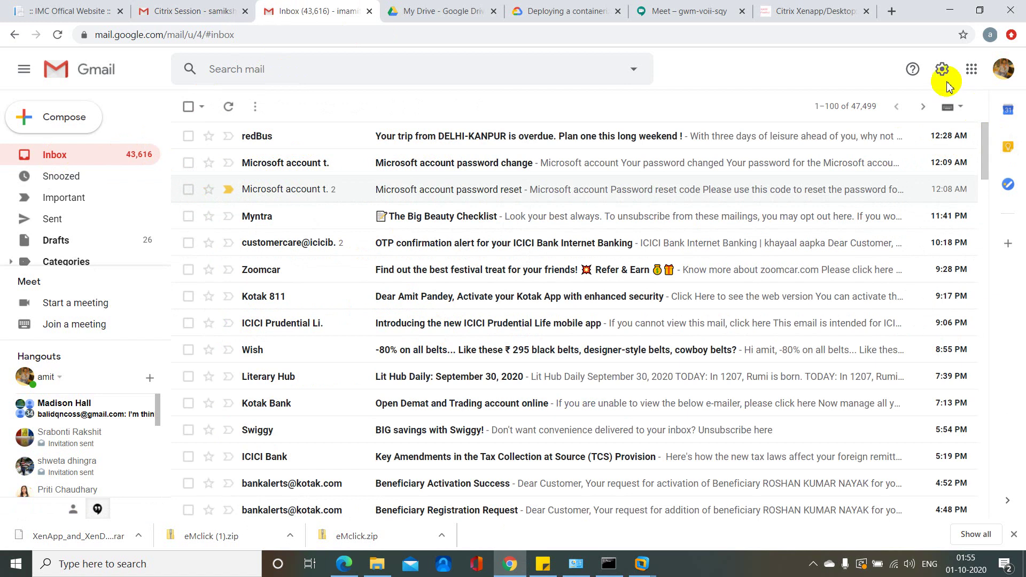
{"action": "left_click", "coordinate": [229, 107]}
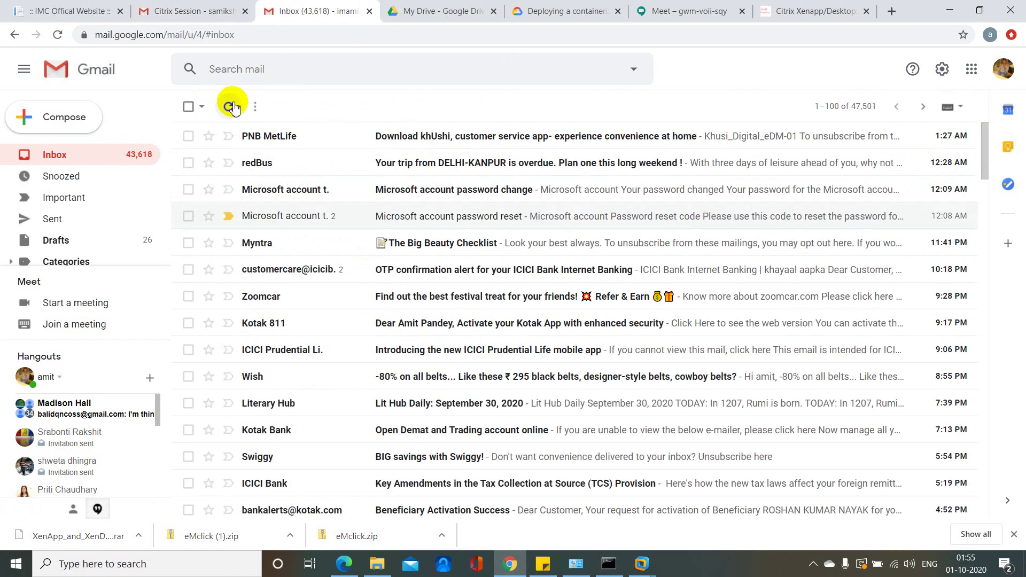
{"action": "left_click", "coordinate": [231, 106]}
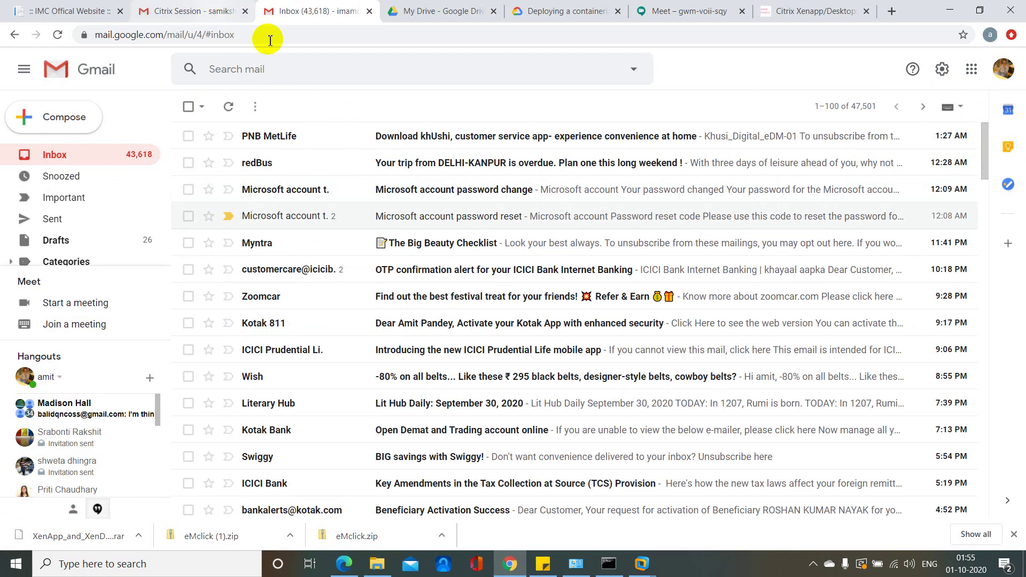
{"action": "left_click", "coordinate": [214, 11]}
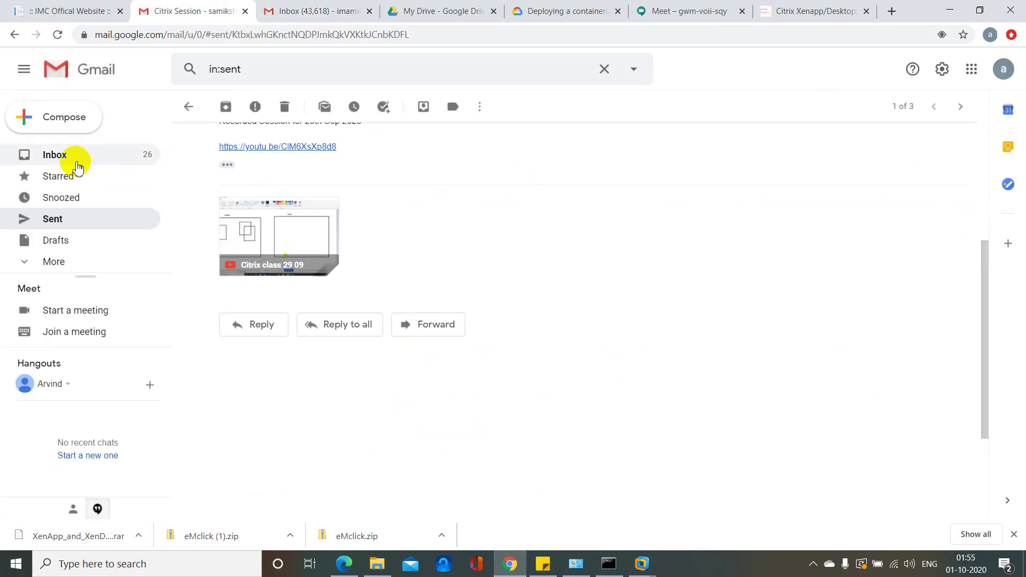
{"action": "left_click", "coordinate": [69, 160]}
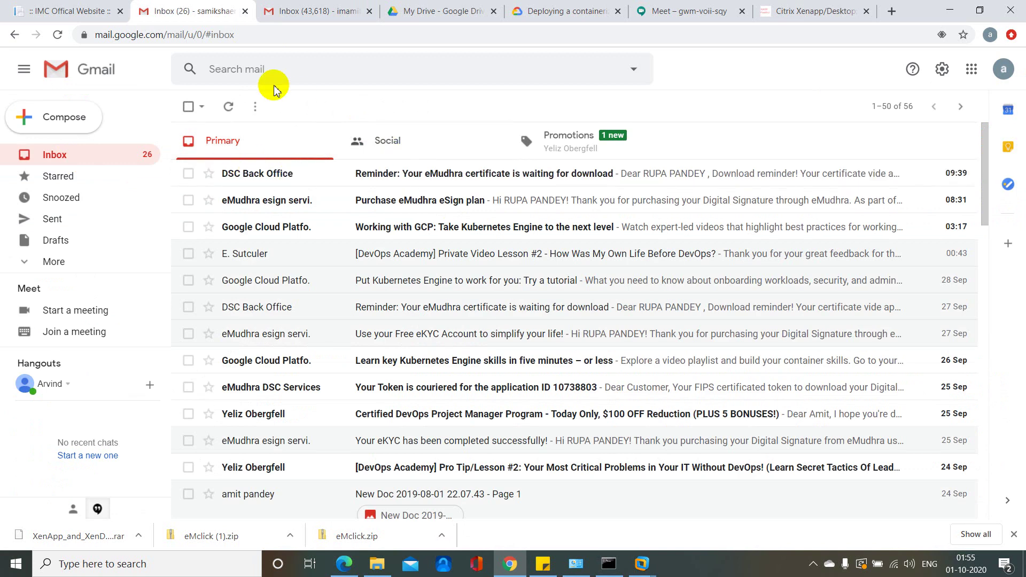
{"action": "left_click", "coordinate": [228, 113]}
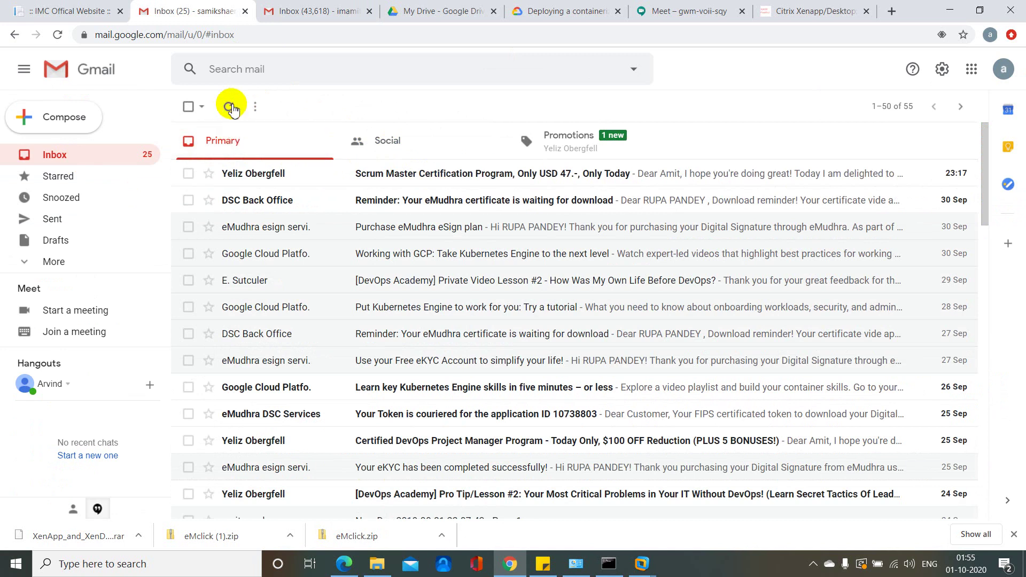
{"action": "left_click", "coordinate": [299, 11]}
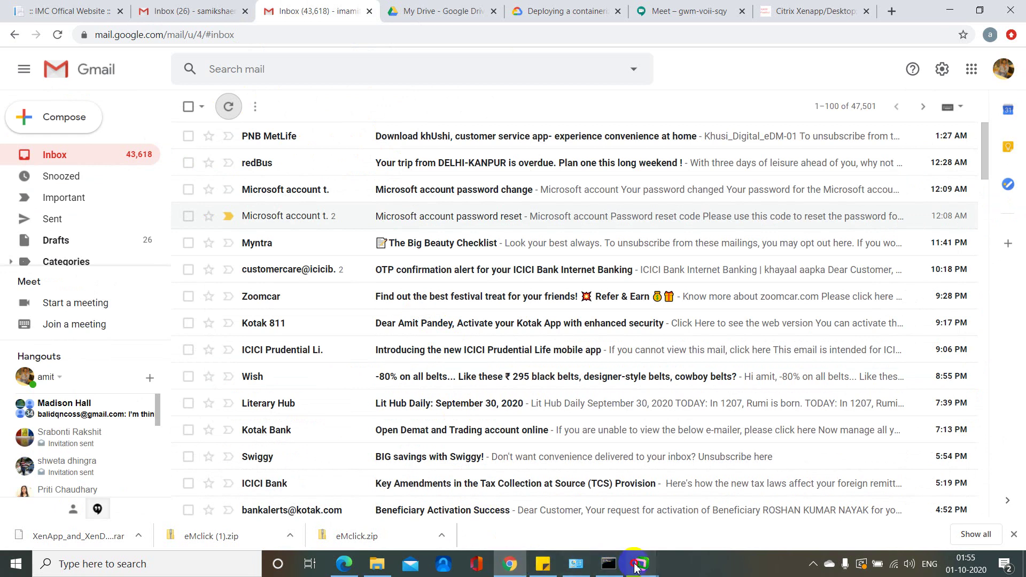
Step: Return to the CitrixDDC virtual machine, minimize Notepad, and continue the site setup with the East US 2 region
{"action": "mouse_move", "coordinate": [612, 564]}
{"action": "left_click", "coordinate": [686, 499]}
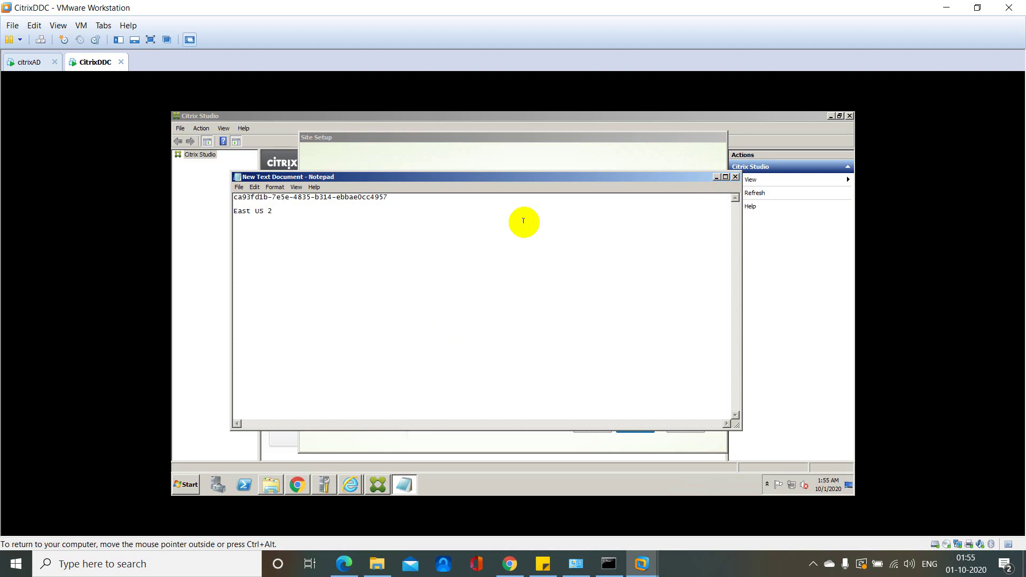
{"action": "left_click", "coordinate": [714, 177]}
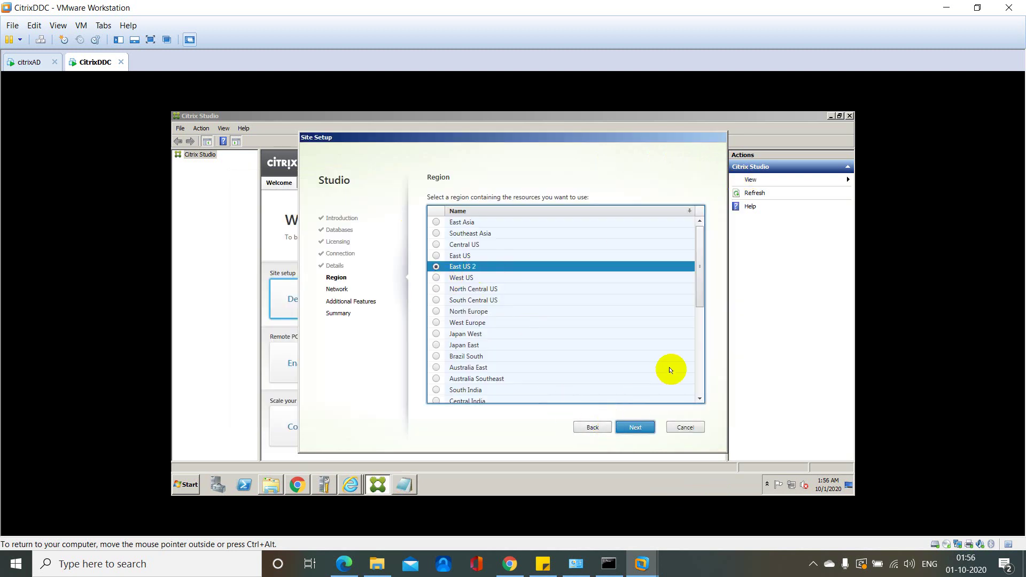
{"action": "left_click", "coordinate": [634, 428]}
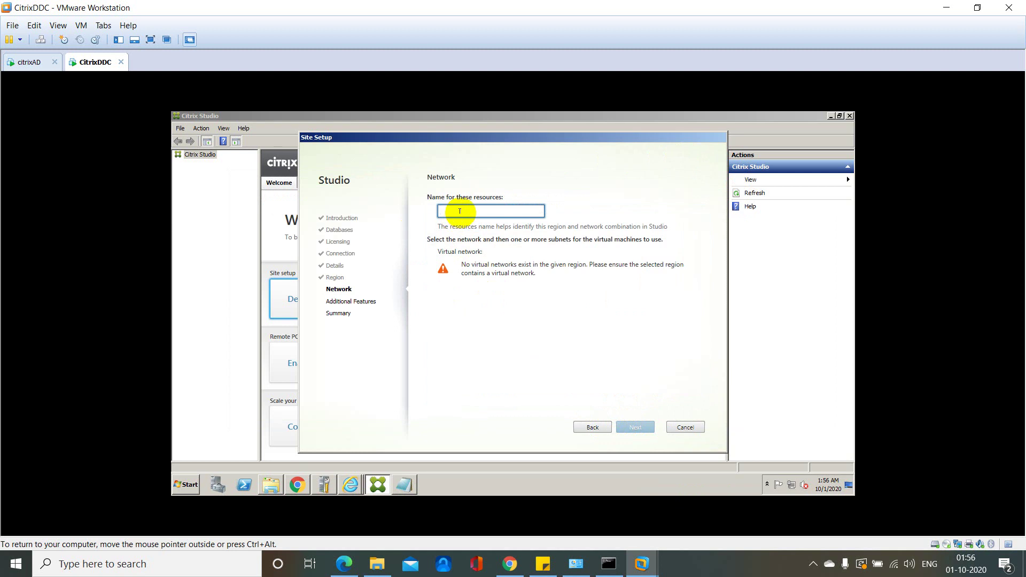
Step: Name the network resources mycitrix in the site setup
{"action": "type", "text": "myd"}
{"action": "type", "text": "itrix"}
{"action": "type", "text": "lab"}
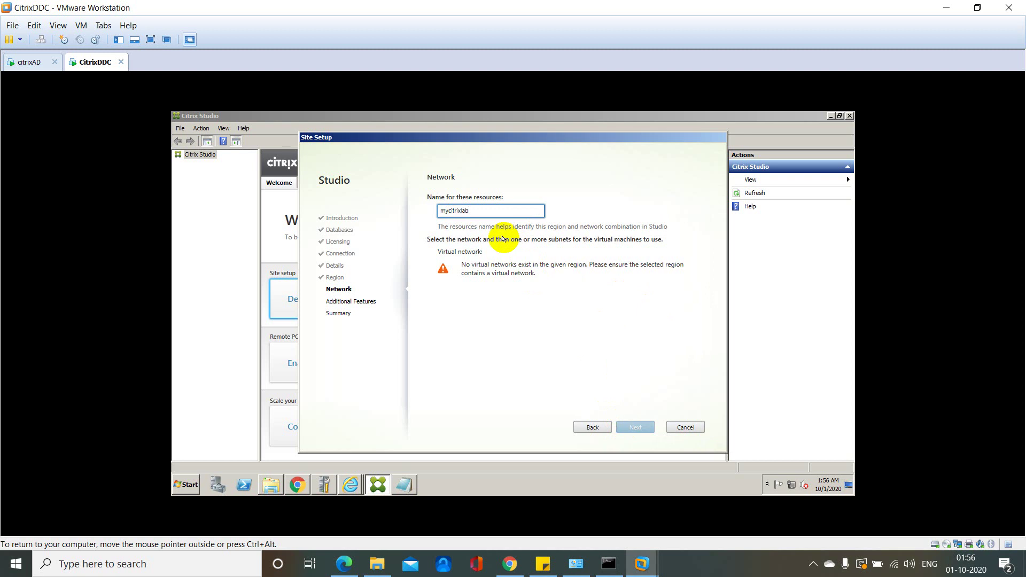
{"action": "key", "text": "BackSpace"}
{"action": "key", "text": "BackSpace"}
{"action": "key", "text": "BackSpace"}
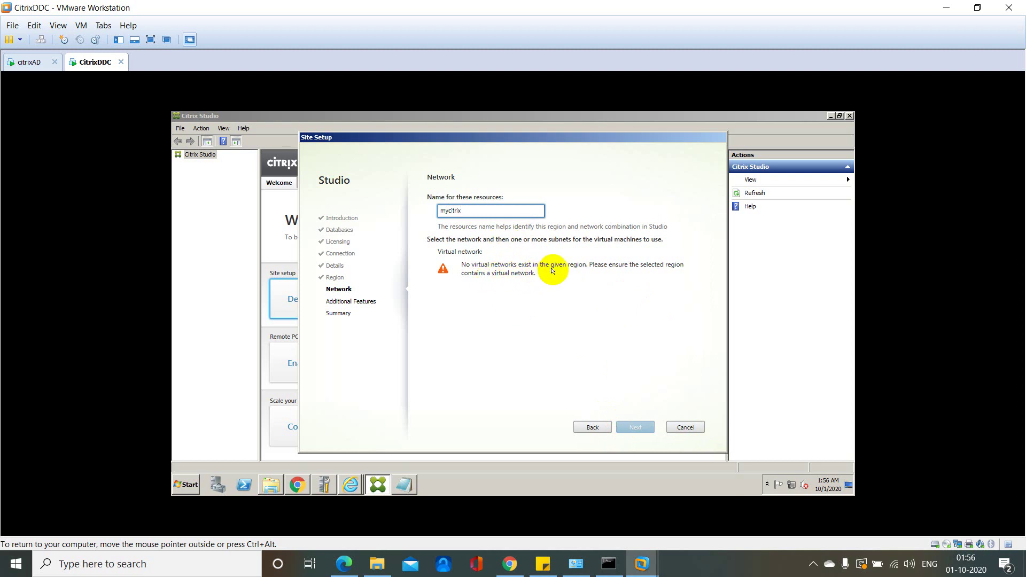
{"action": "left_click", "coordinate": [473, 211]}
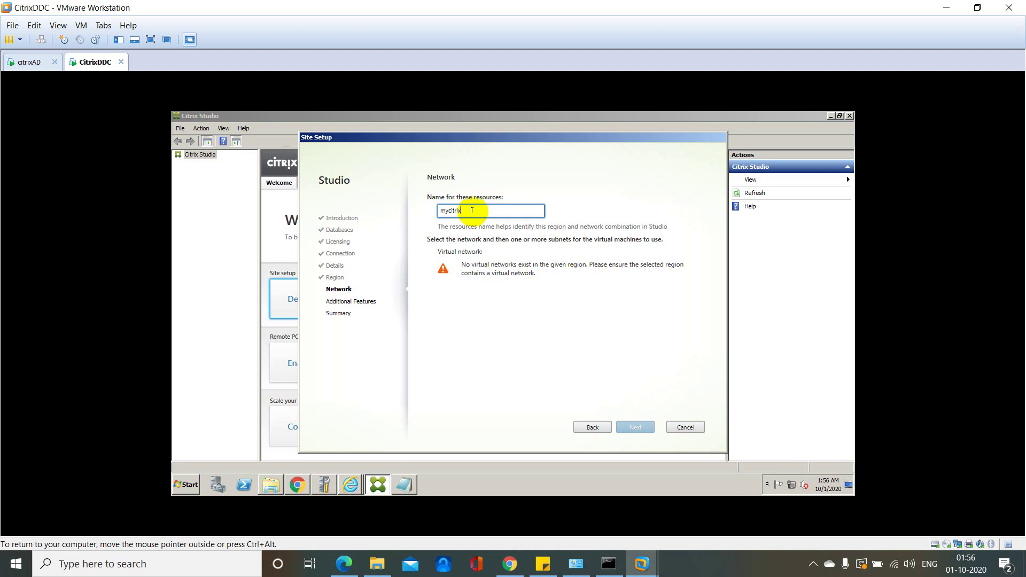
{"action": "left_click_drag", "start_coordinate": [472, 211], "coordinate": [436, 212]}
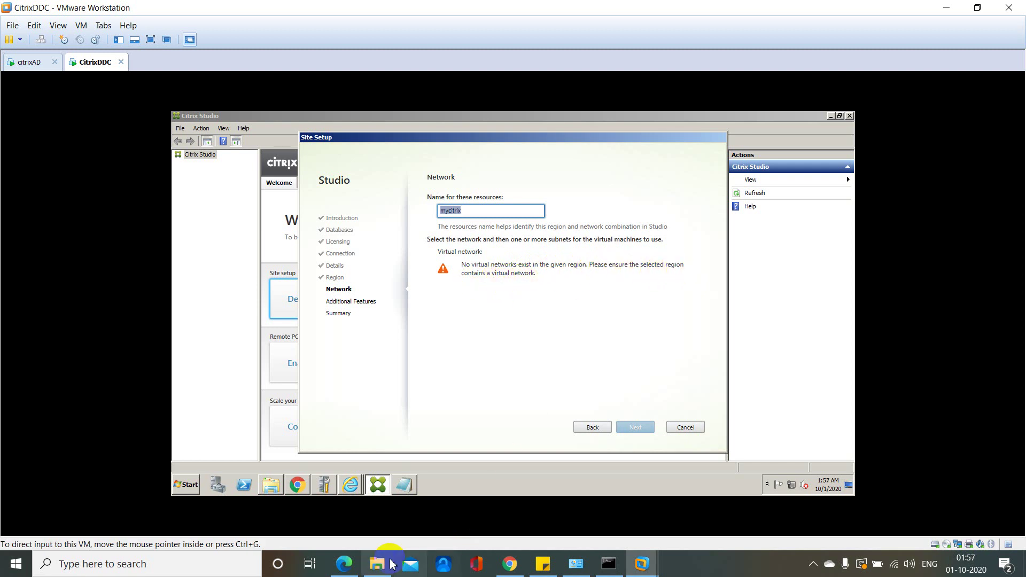
Step: Switch to Edge on the host computer, reopen portal.azure.com, and try the personal account again, dismissing the PIN prompts
{"action": "left_click", "coordinate": [346, 569]}
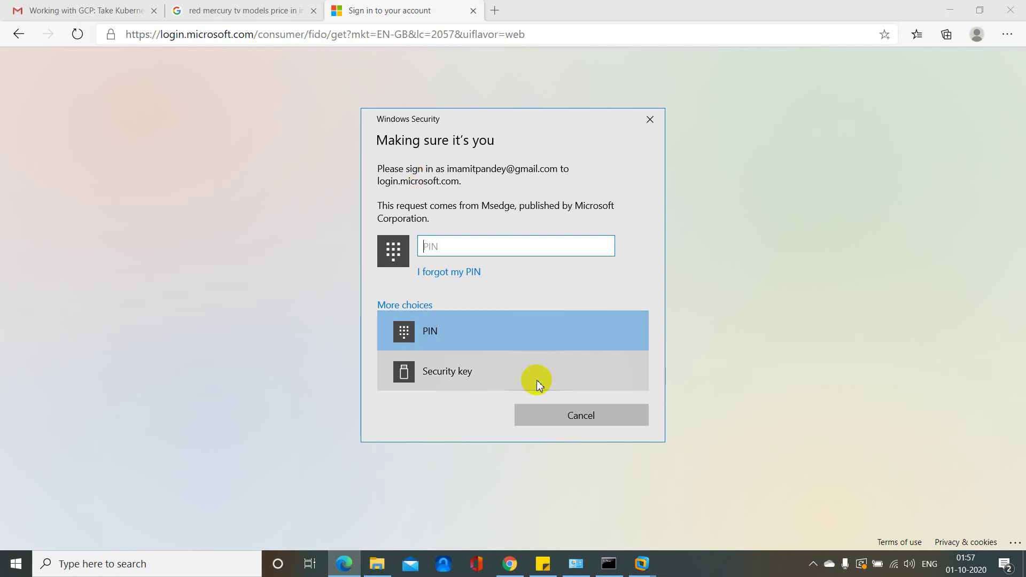
{"action": "left_click", "coordinate": [541, 415]}
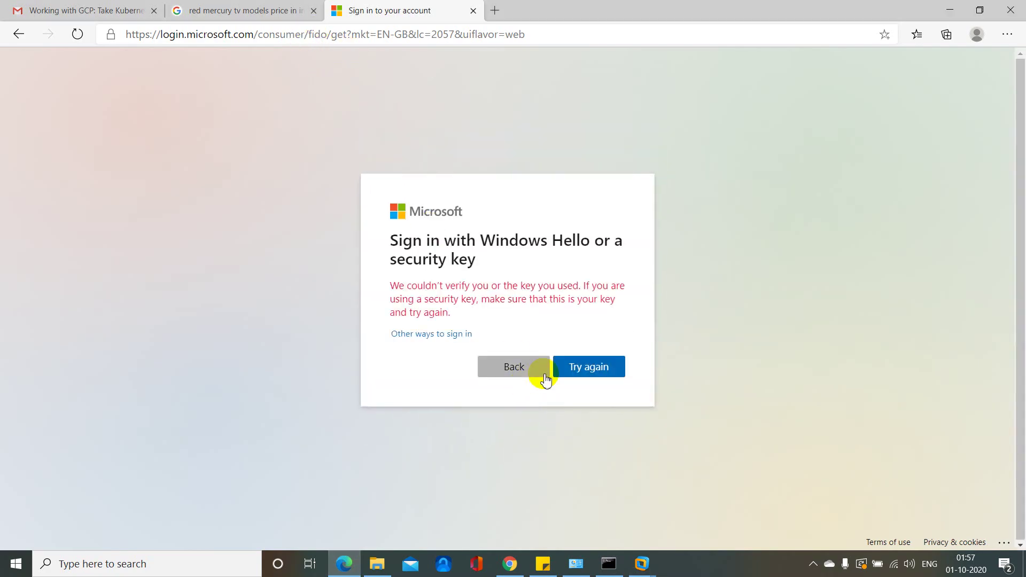
{"action": "left_click", "coordinate": [298, 37]}
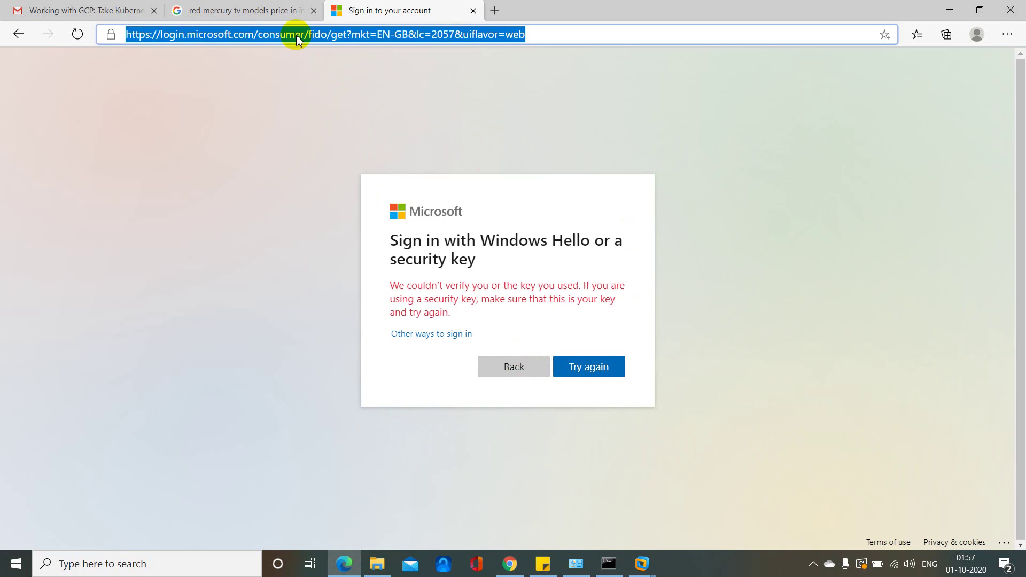
{"action": "type", "text": "portal.azure.com"}
{"action": "key", "text": "Return"}
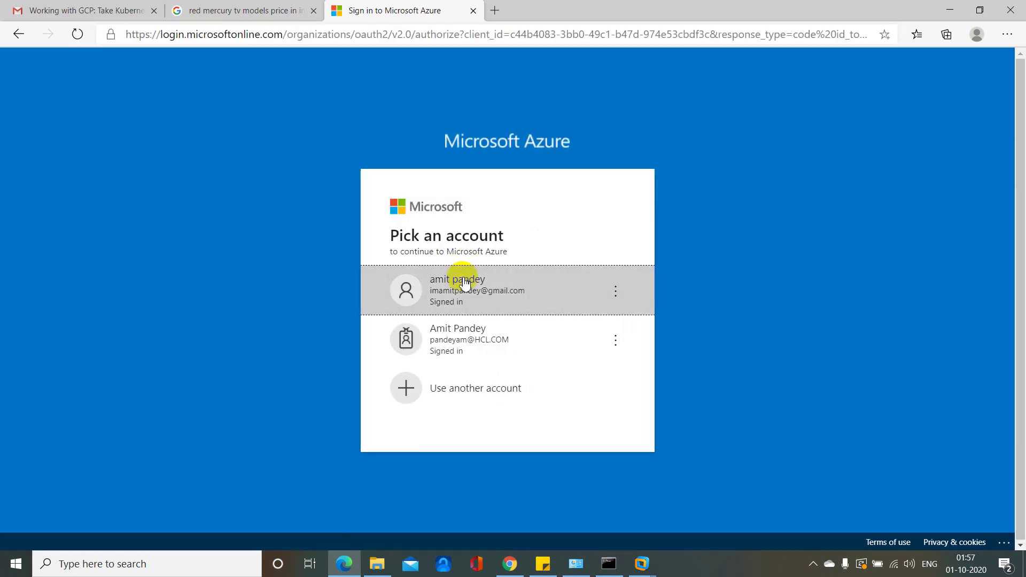
{"action": "left_click", "coordinate": [464, 280]}
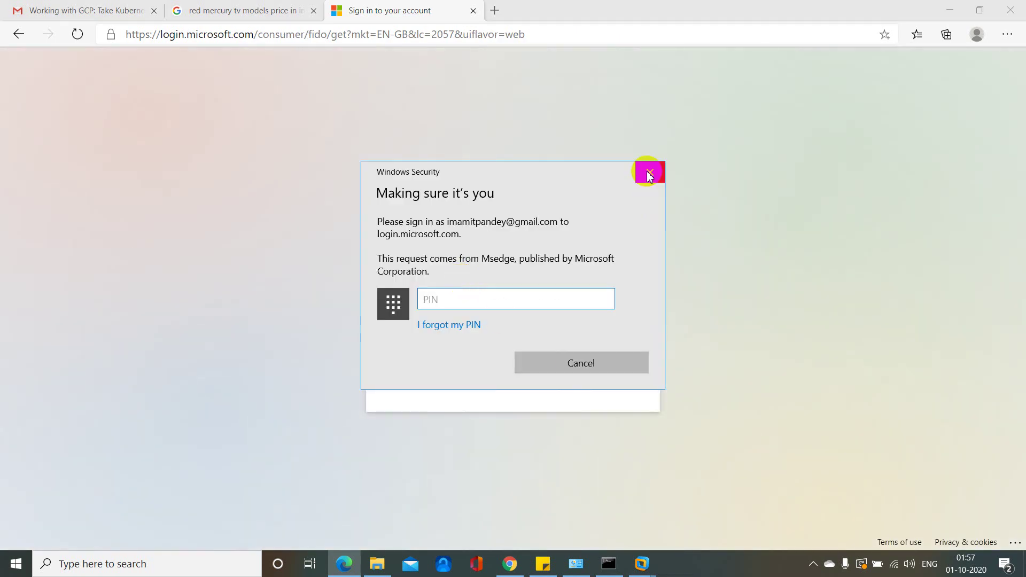
{"action": "left_click", "coordinate": [649, 173]}
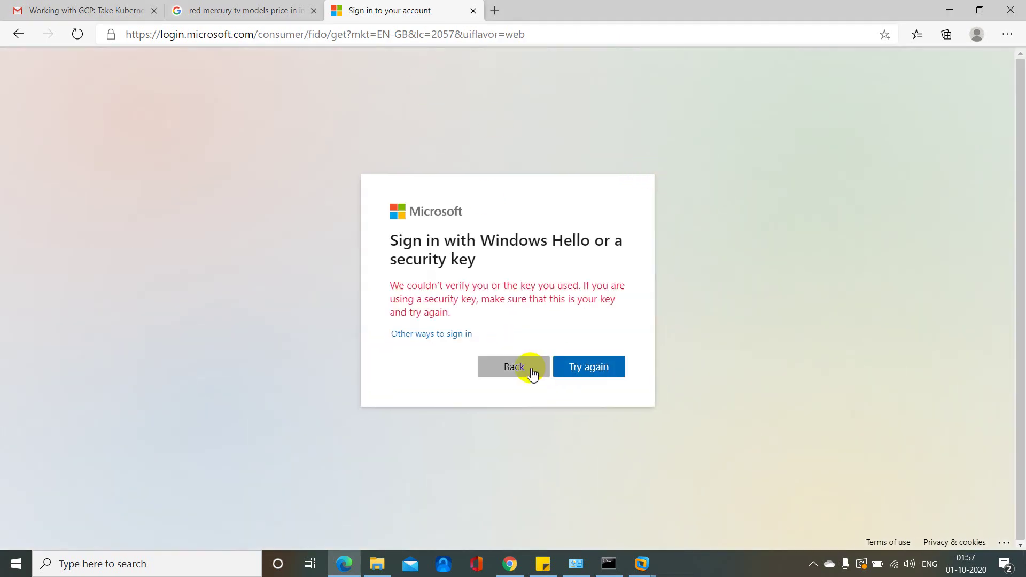
Step: Return to the CitrixDDC virtual machine, open portal.azure.com in its Chrome, and check the location of the citrixDC virtual machine
{"action": "left_click", "coordinate": [641, 567]}
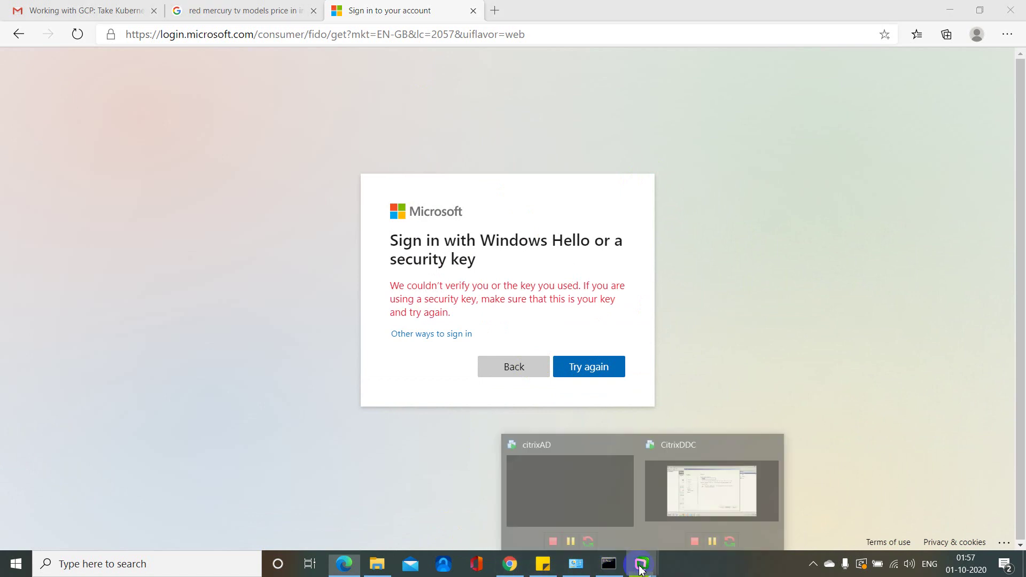
{"action": "left_click", "coordinate": [676, 484]}
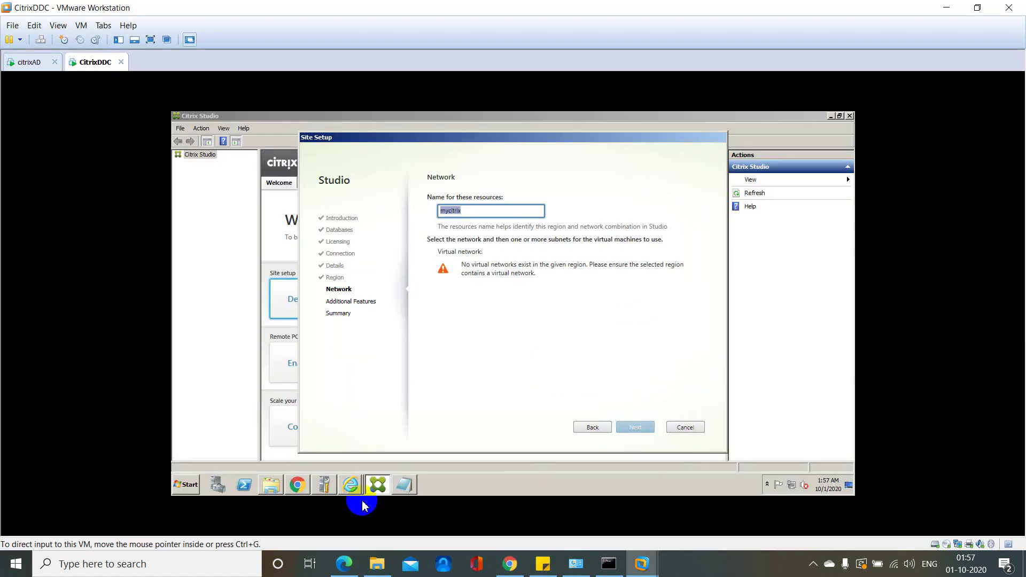
{"action": "left_click", "coordinate": [301, 488]}
{"action": "left_click", "coordinate": [294, 155]}
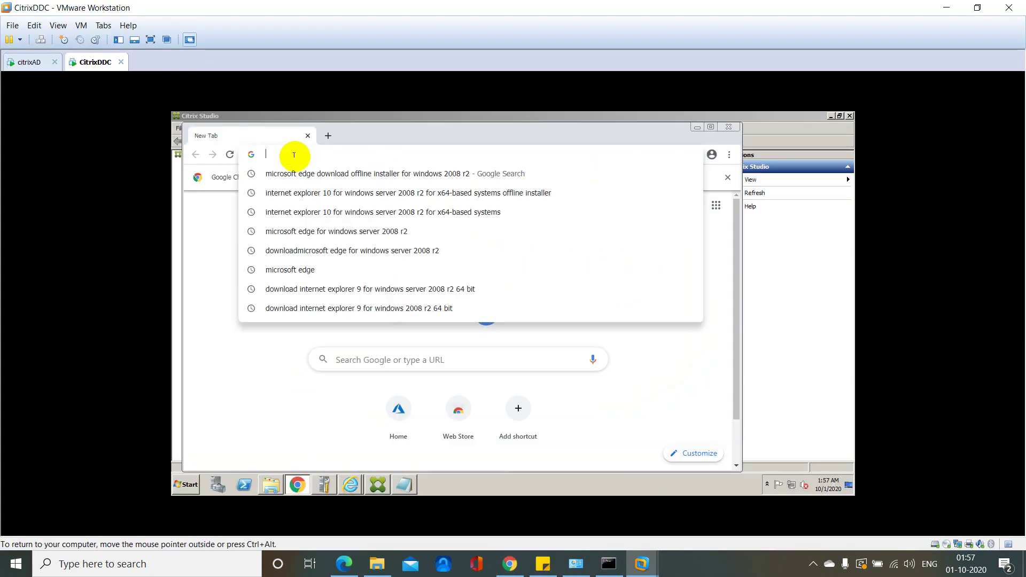
{"action": "type", "text": "portal"}
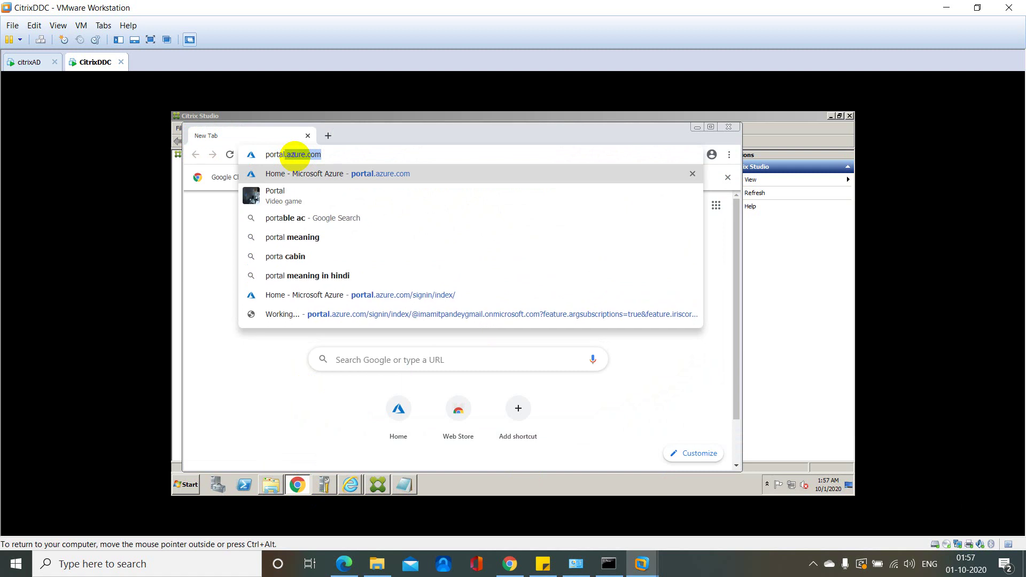
{"action": "type", "text": ".azure."}
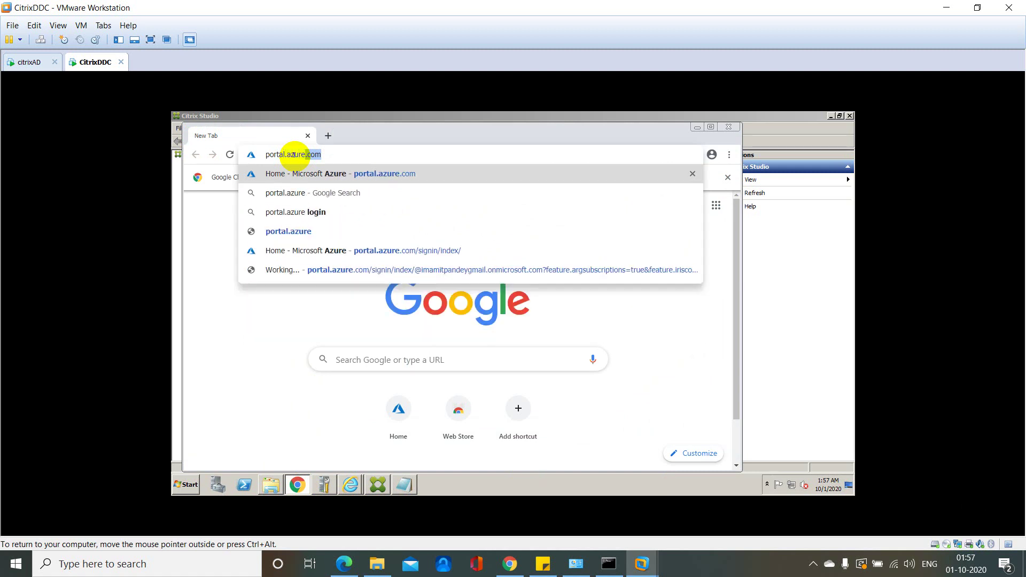
{"action": "type", "text": "com"}
{"action": "key", "text": "Return"}
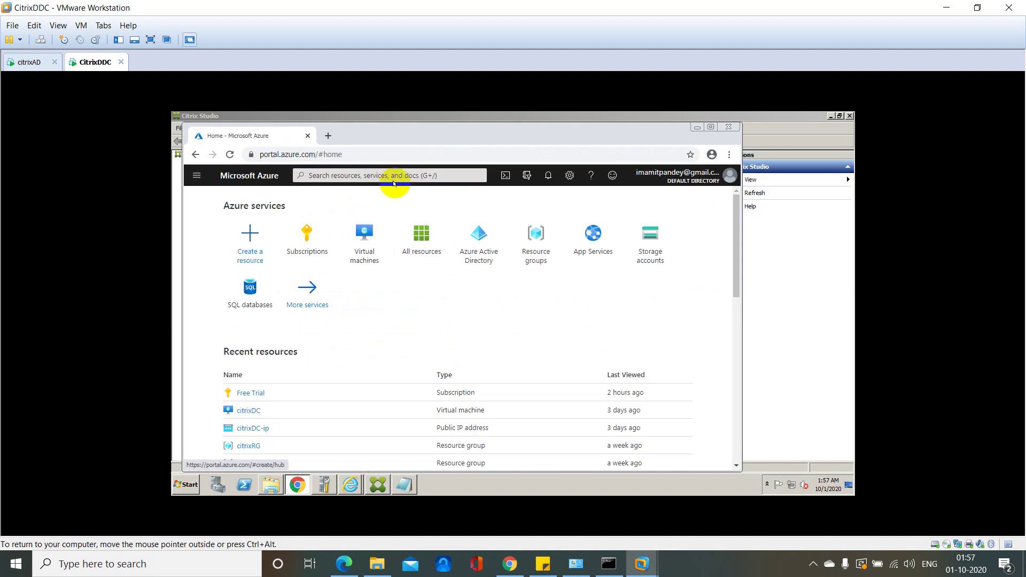
{"action": "left_click", "coordinate": [363, 235]}
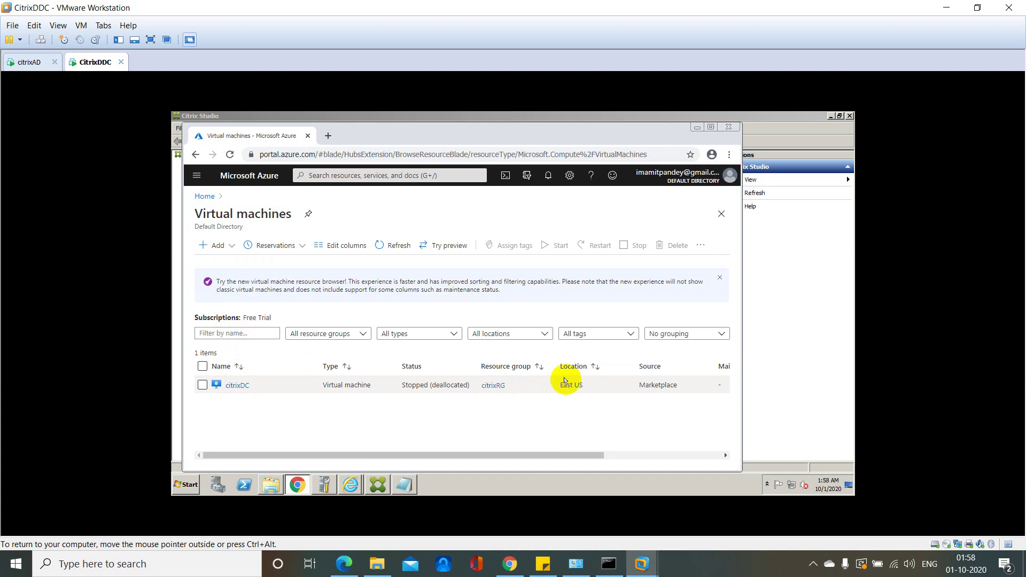
Step: In the Citrix Studio site setup, change the region to East US, compare it with the Notepad note, and continue
{"action": "left_click", "coordinate": [375, 485]}
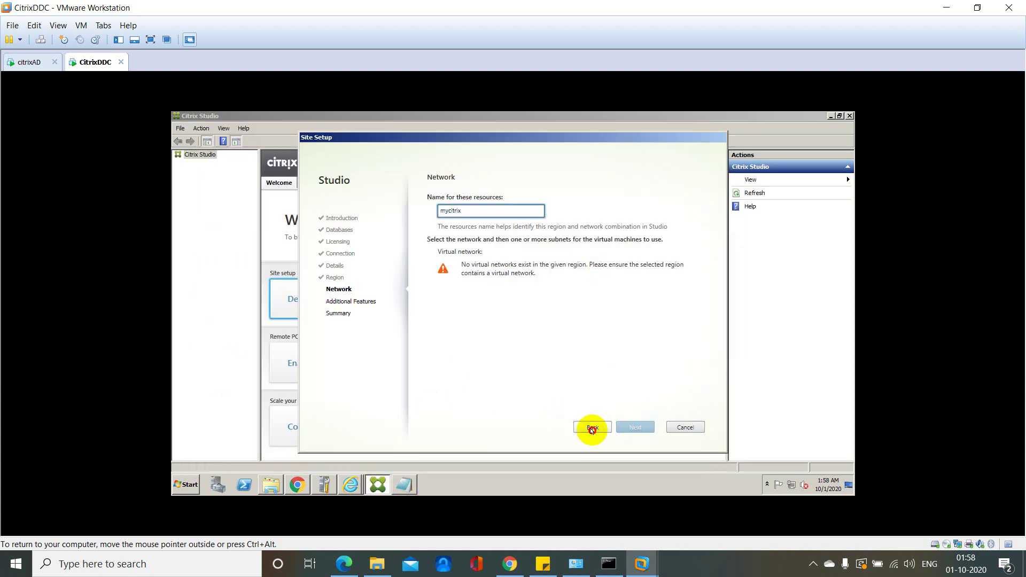
{"action": "left_click", "coordinate": [592, 428]}
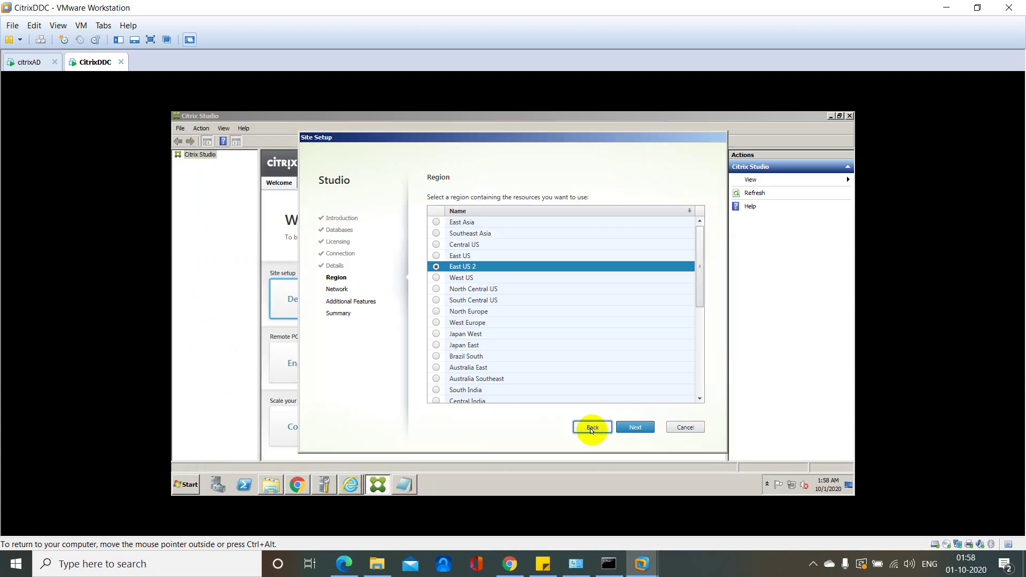
{"action": "left_click", "coordinate": [436, 256]}
{"action": "left_click", "coordinate": [404, 485]}
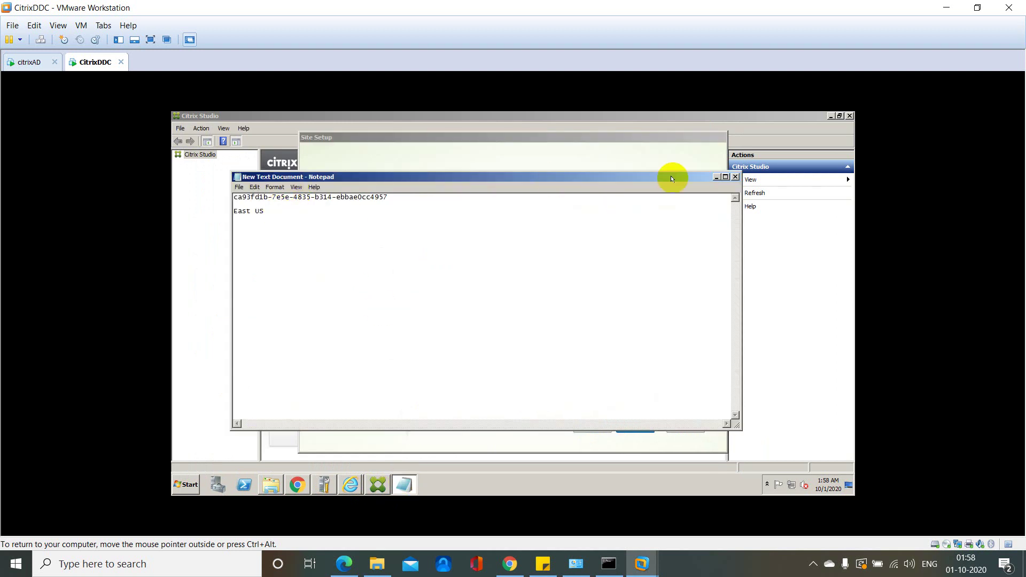
{"action": "left_click", "coordinate": [717, 177]}
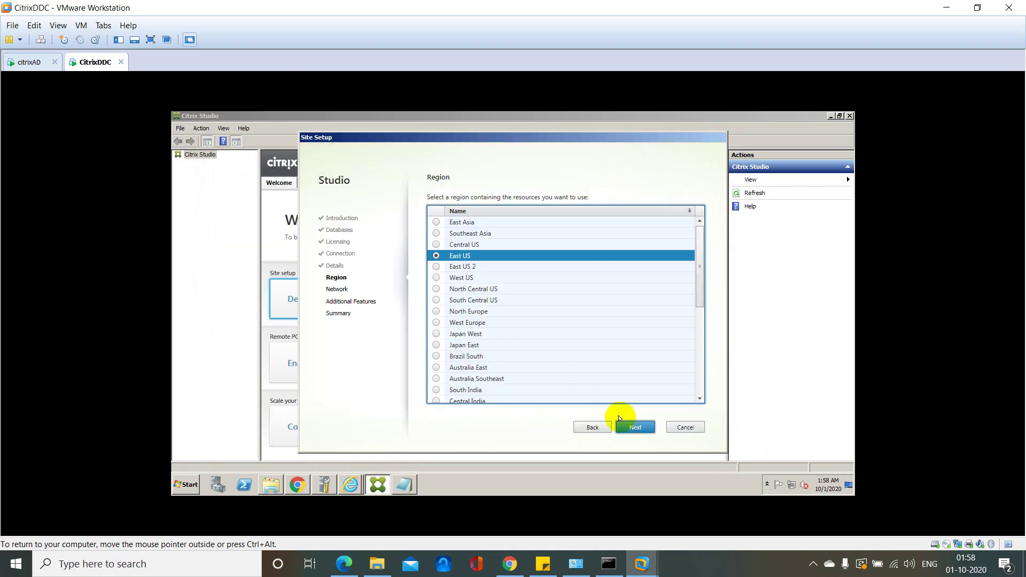
{"action": "left_click", "coordinate": [625, 427]}
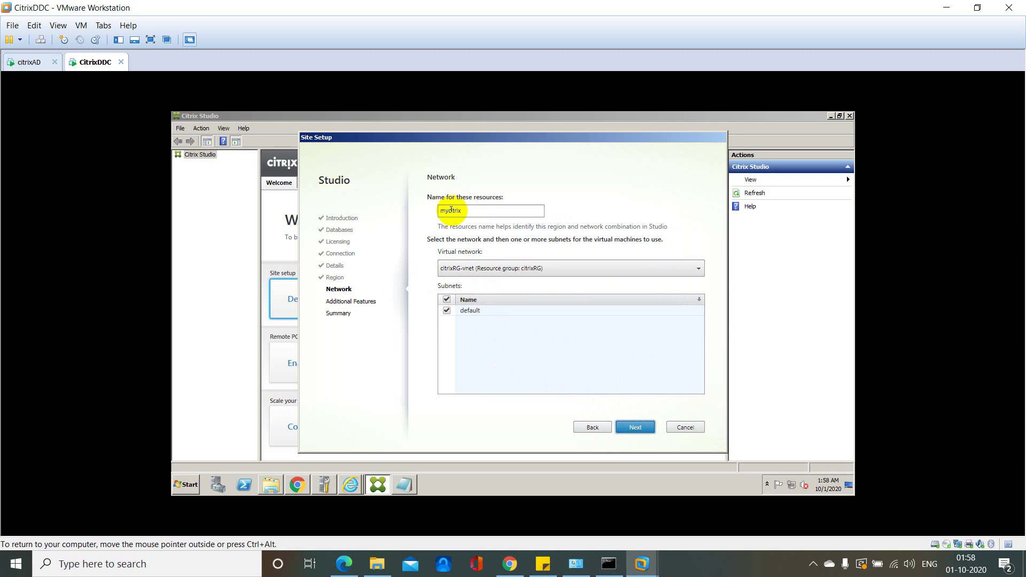
Step: Accept the citrixRG-vnet network with its default subnet and continue to the summary with App-V Publishing disabled
{"action": "left_click", "coordinate": [630, 425]}
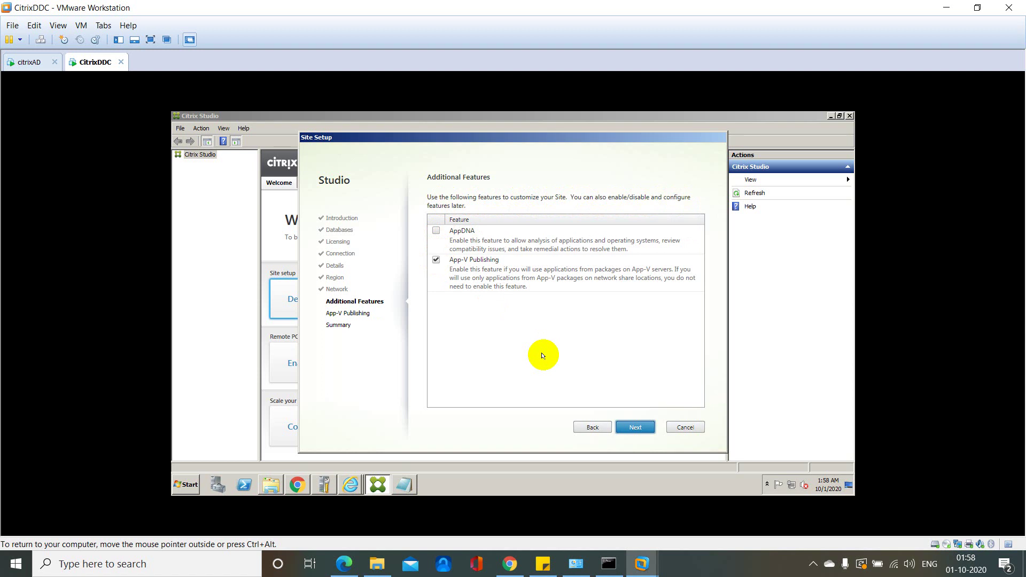
{"action": "left_click", "coordinate": [436, 260]}
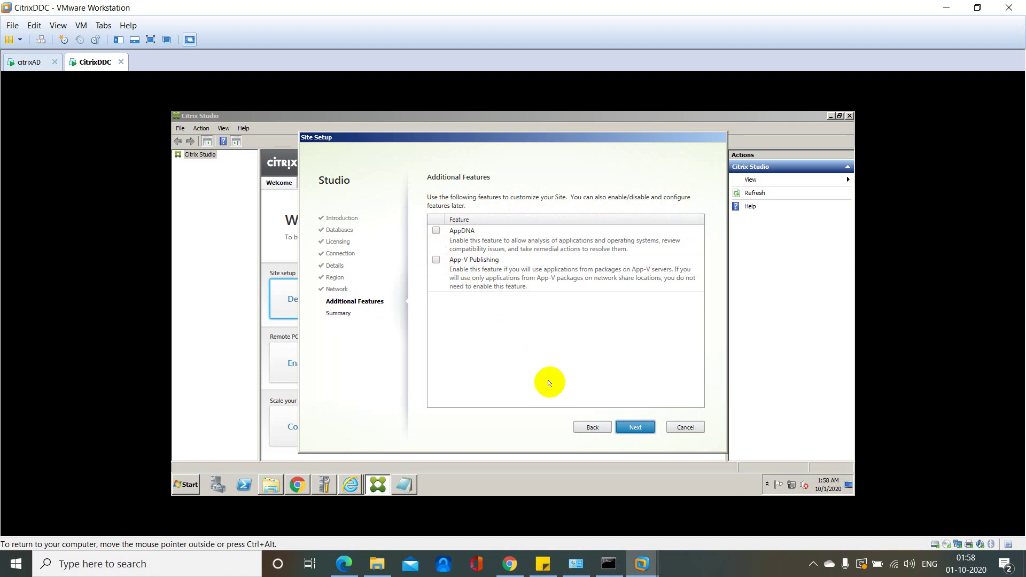
{"action": "left_click", "coordinate": [629, 427]}
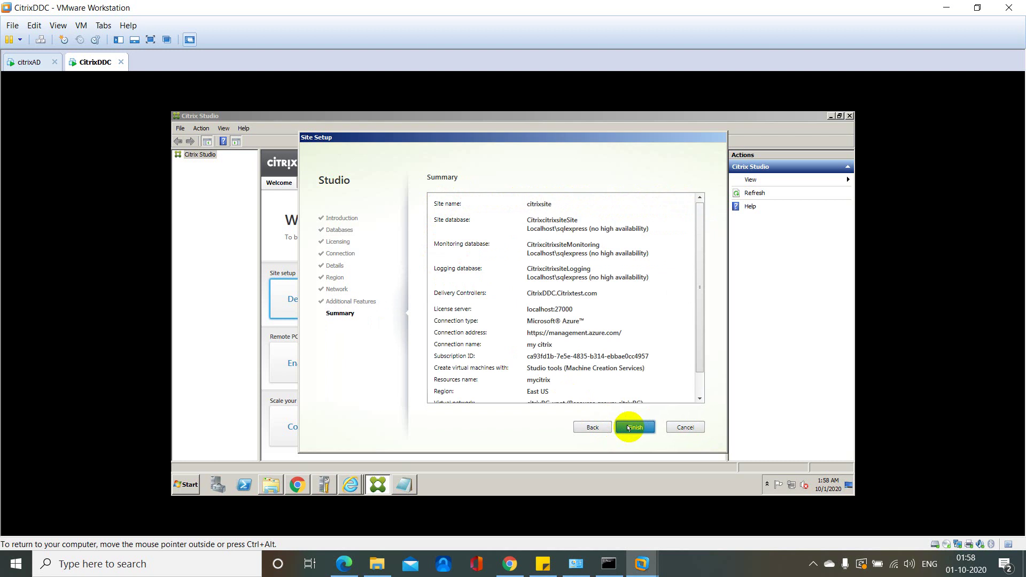
Step: Review the complete site summary and finish the setup to start creating citrixsite
{"action": "left_click_drag", "start_coordinate": [696, 280], "coordinate": [697, 335]}
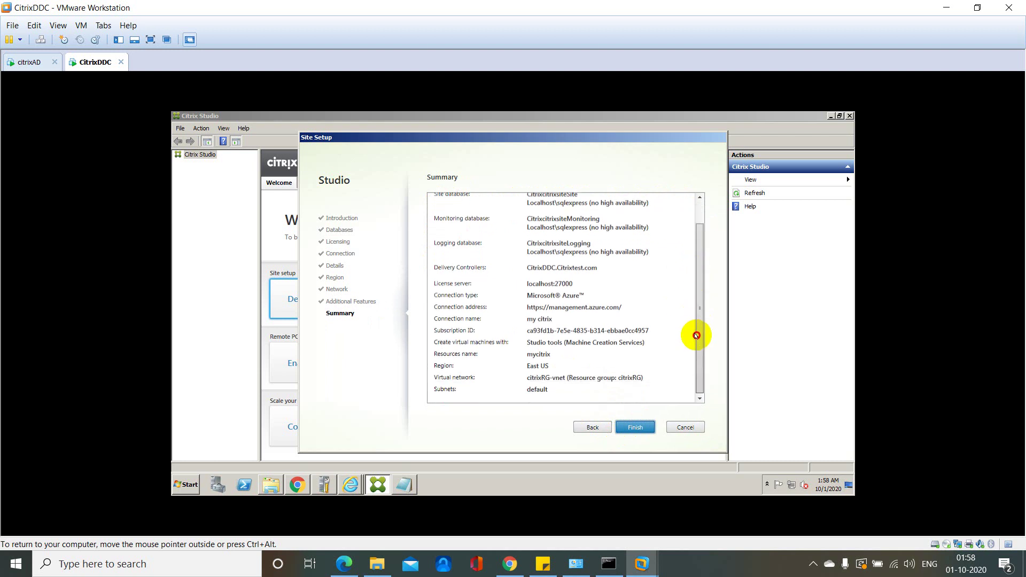
{"action": "scroll", "coordinate": [692, 277], "scroll_direction": "up", "scroll_amount": 2}
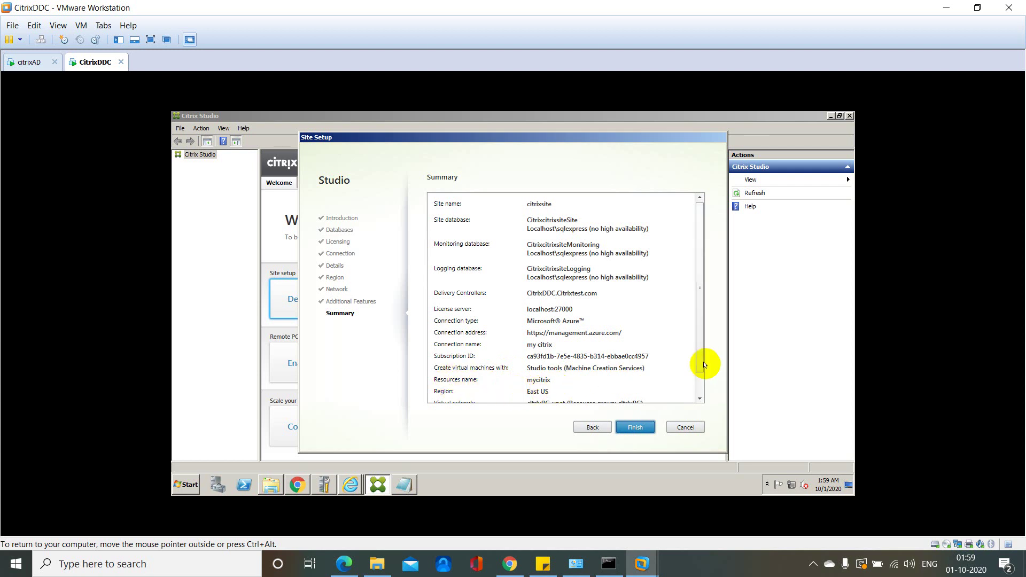
{"action": "left_click_drag", "start_coordinate": [693, 356], "coordinate": [700, 382]}
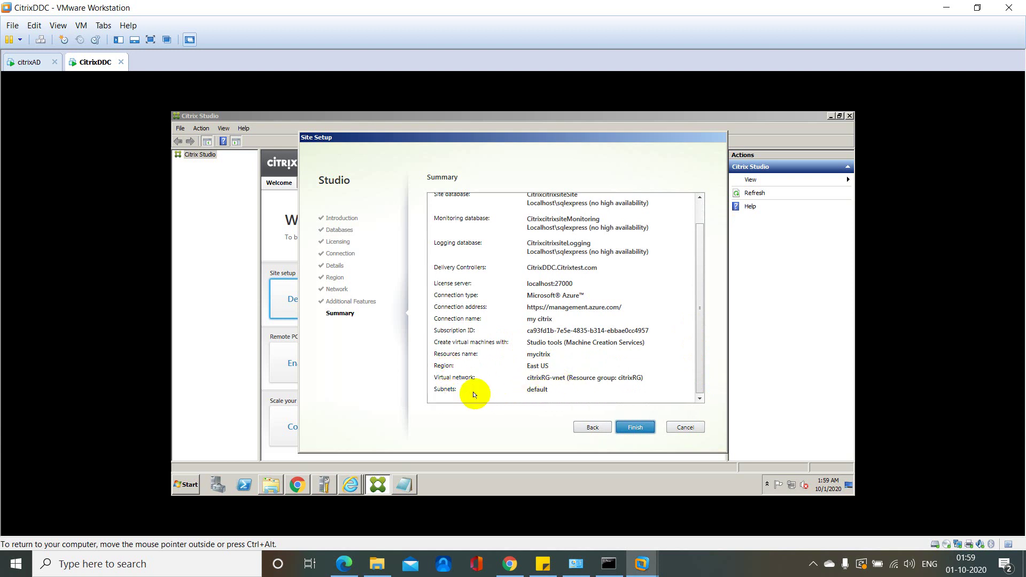
{"action": "left_click", "coordinate": [636, 428]}
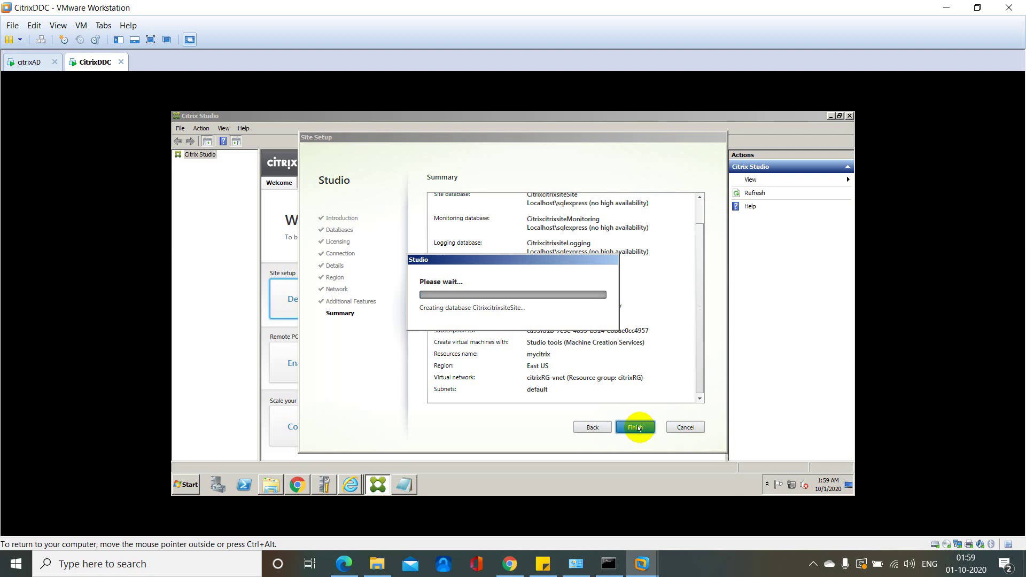
Step: Open Paint on the host computer and draw a vertical black dividing line about 599 px long on the canvas
{"action": "left_click", "coordinate": [131, 563]}
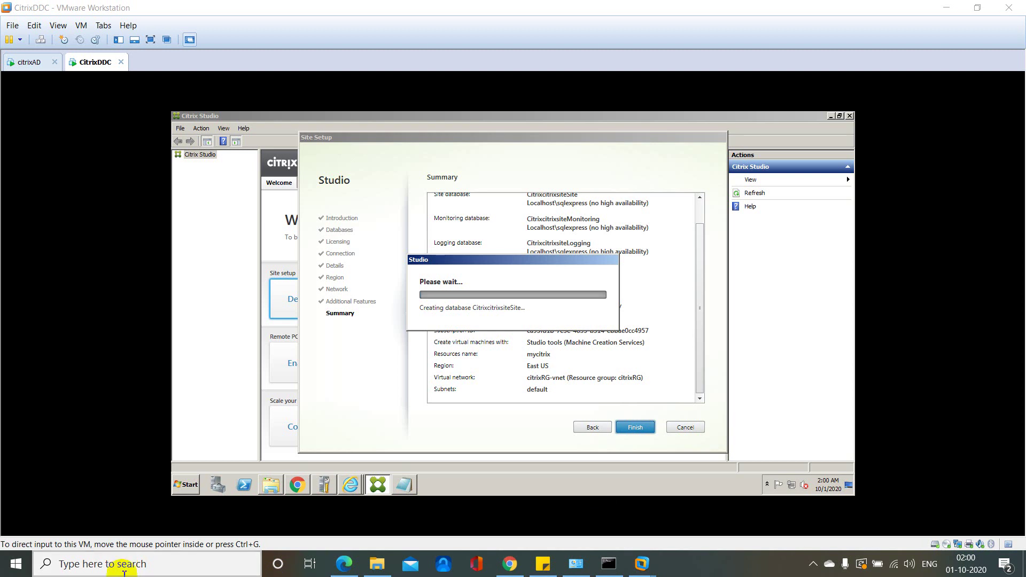
{"action": "left_click", "coordinate": [115, 565]}
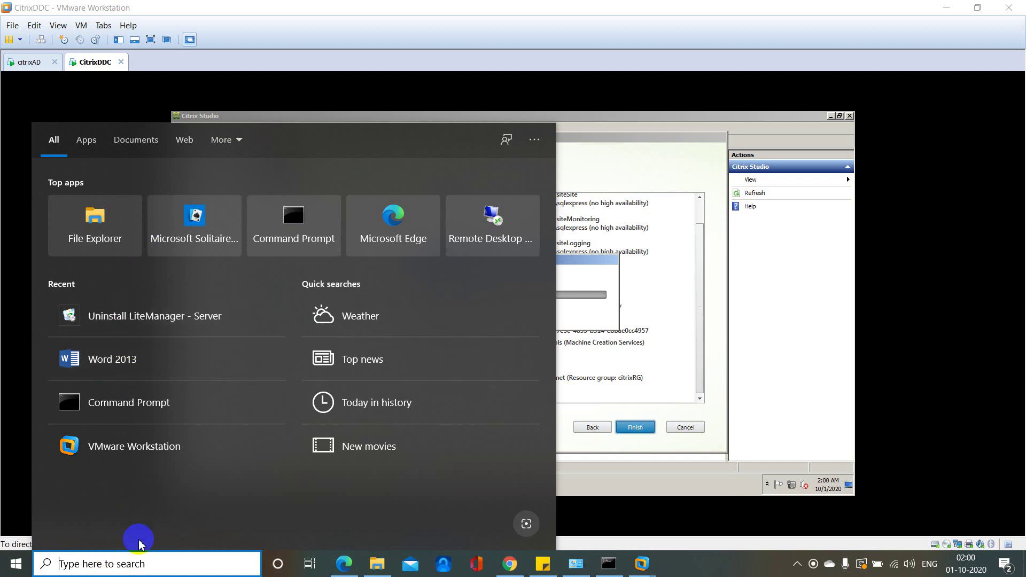
{"action": "type", "text": "paint"}
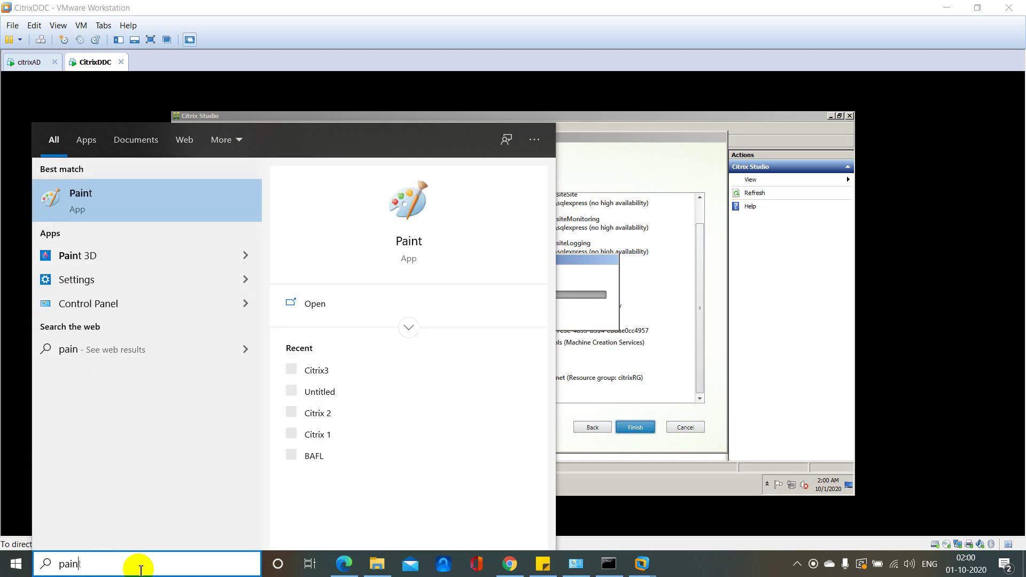
{"action": "left_click", "coordinate": [314, 306]}
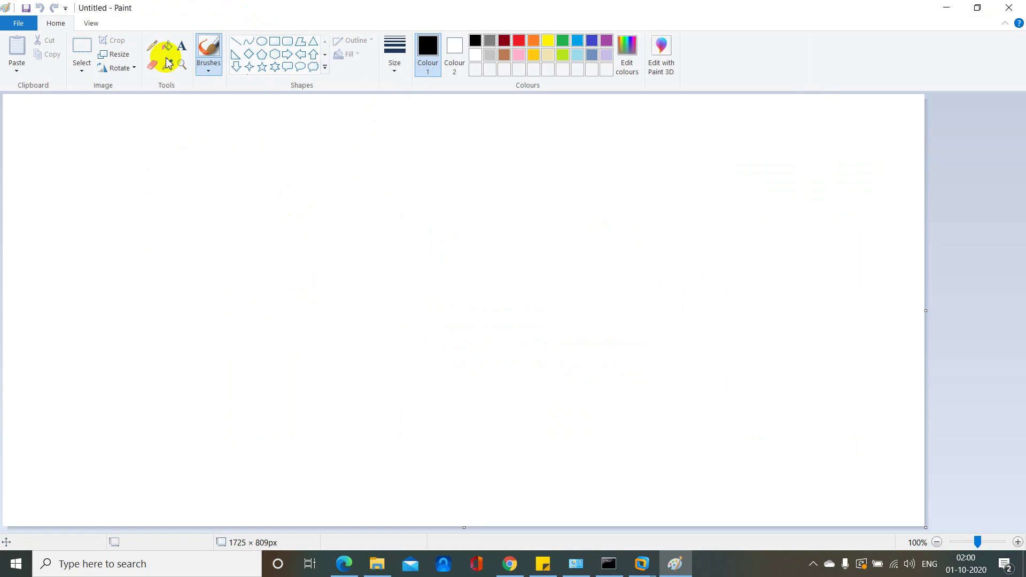
{"action": "left_click", "coordinate": [235, 42]}
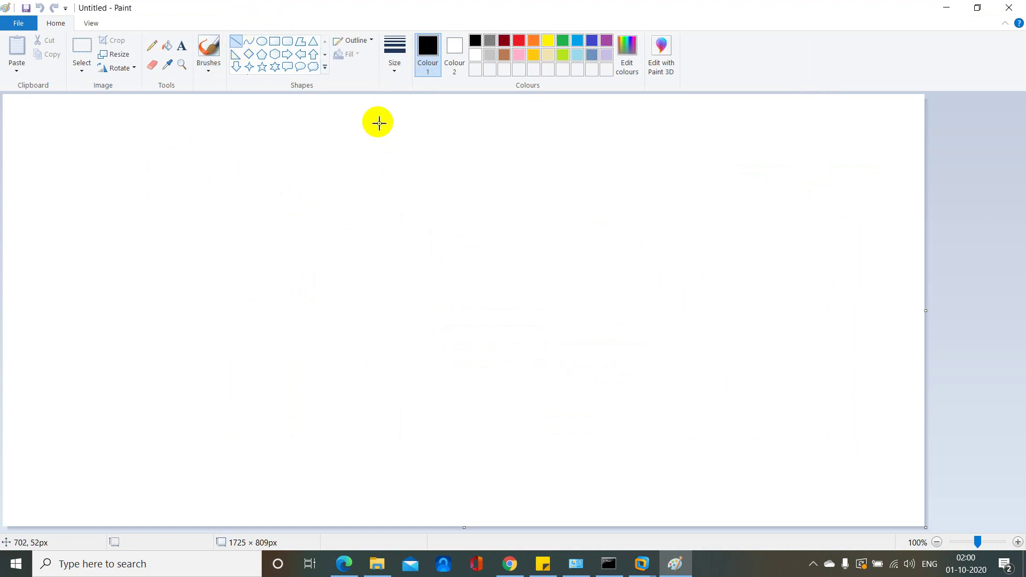
{"action": "left_click_drag", "start_coordinate": [339, 111], "coordinate": [339, 430]}
Step: Add the bold underlined heading VMware to the left of the dividing line and Azure to its right
{"action": "left_click", "coordinate": [182, 46]}
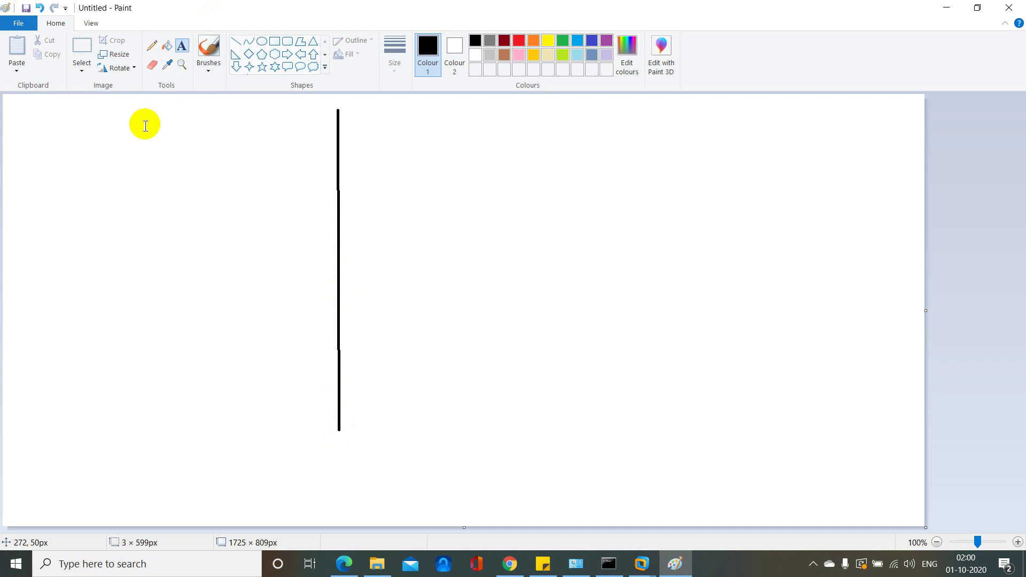
{"action": "left_click", "coordinate": [135, 117]}
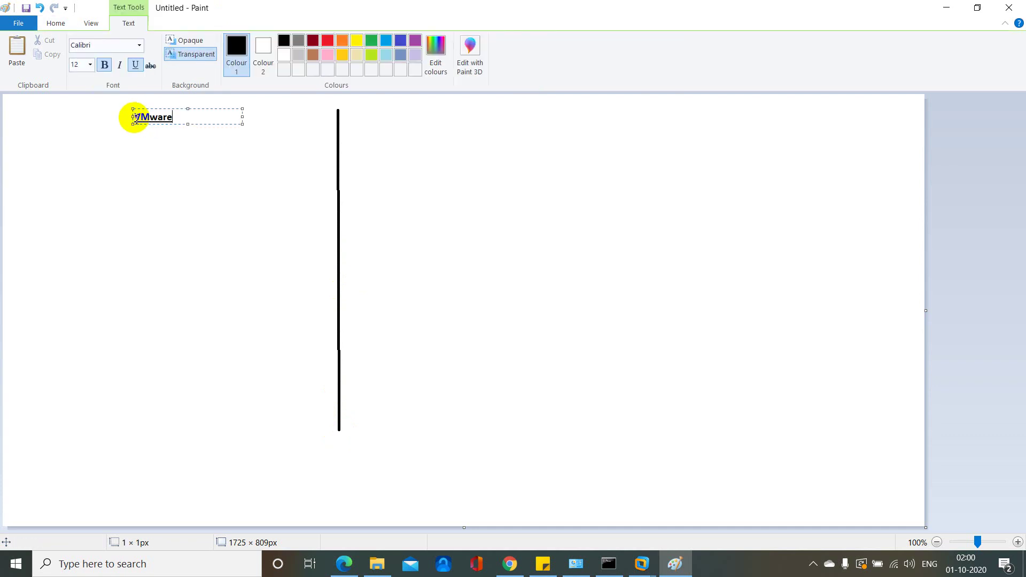
{"action": "left_click", "coordinate": [135, 118]}
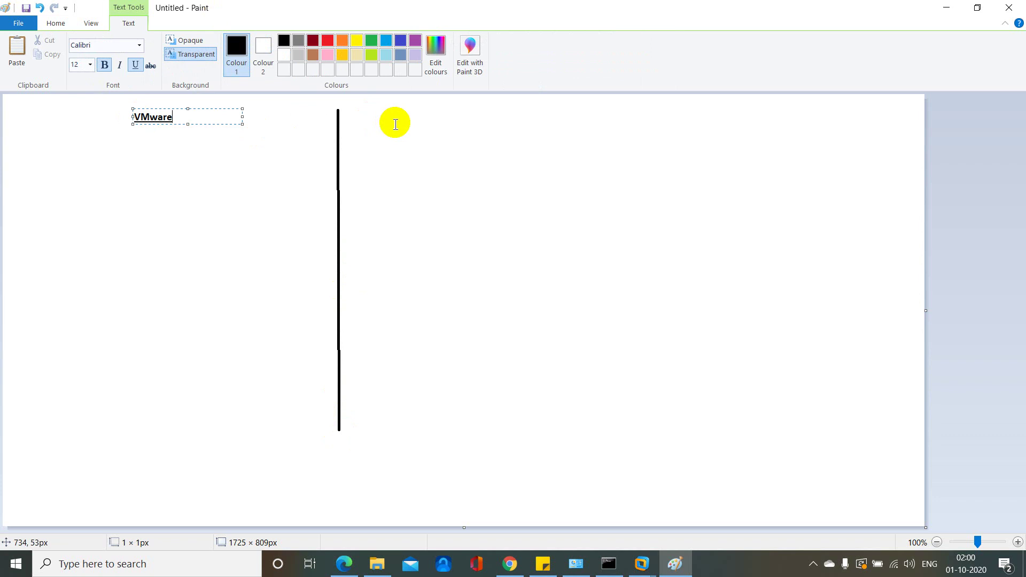
{"action": "left_click", "coordinate": [396, 125]}
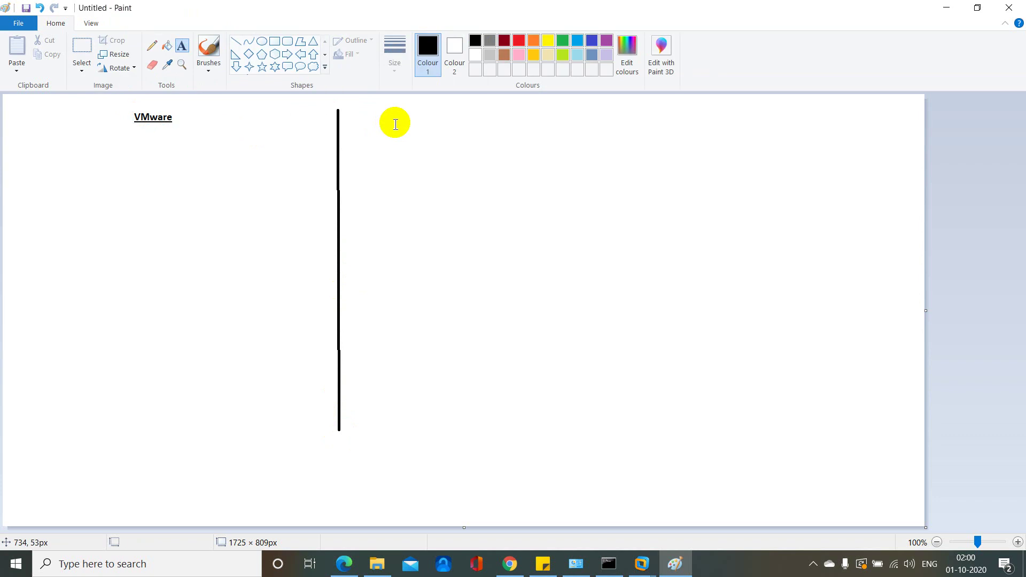
{"action": "left_click", "coordinate": [395, 124]}
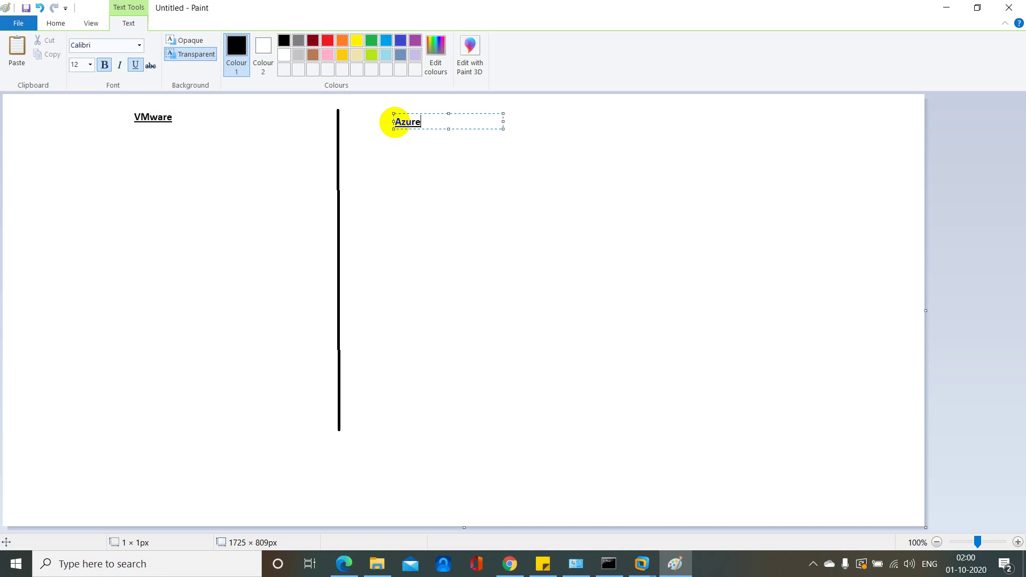
Step: Draw a rectangle about 83 × 224 px below the VMware heading and label it AD in bold underlined text
{"action": "left_click", "coordinate": [186, 240]}
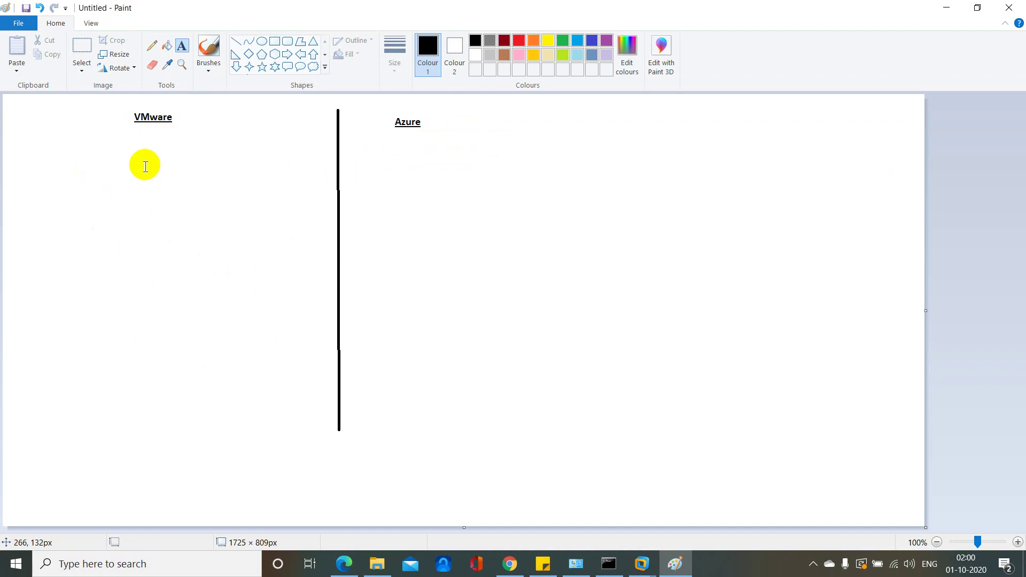
{"action": "left_click", "coordinate": [274, 43]}
{"action": "left_click_drag", "start_coordinate": [73, 161], "coordinate": [118, 282]}
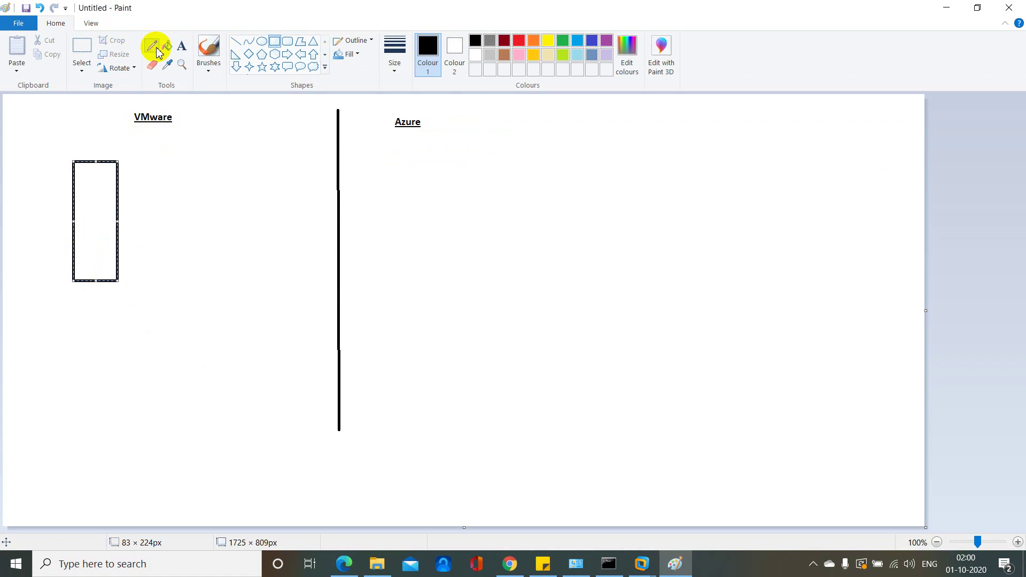
{"action": "left_click", "coordinate": [178, 48]}
{"action": "left_click", "coordinate": [88, 222]}
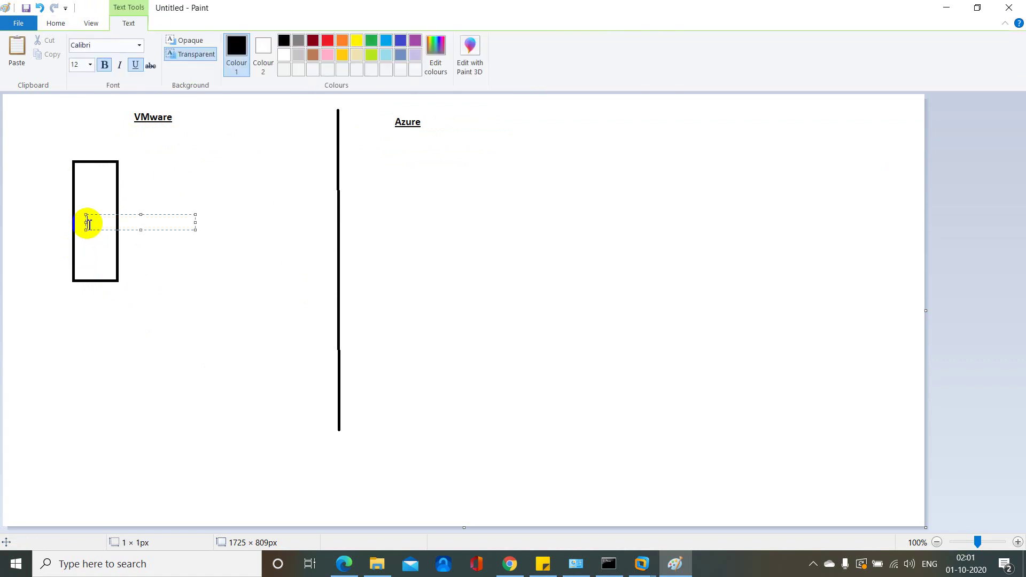
{"action": "left_click", "coordinate": [116, 285]}
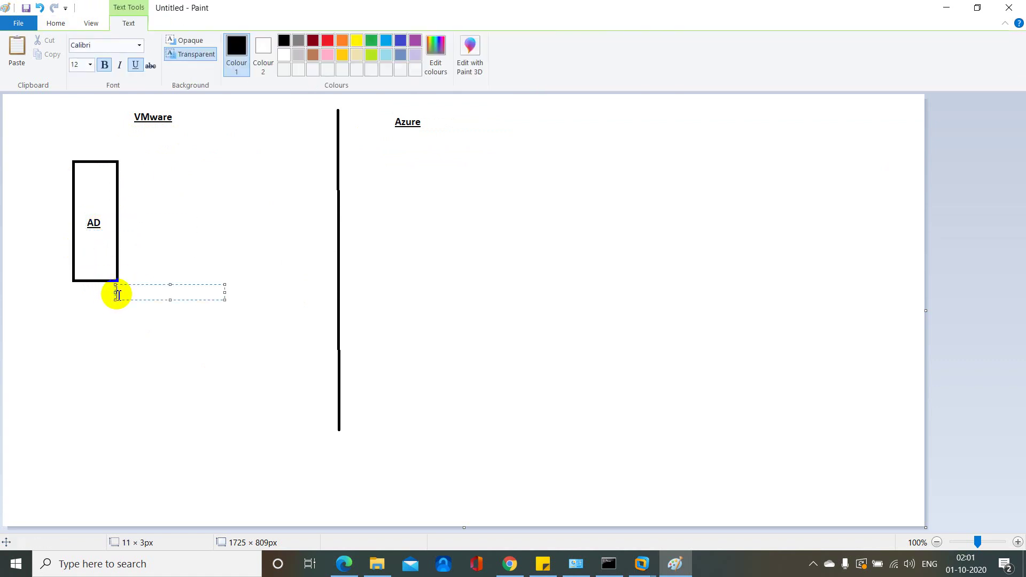
Step: Draw two overlapping rectangles of about 148 × 219 px and 158 × 227 px between the AD box and the dividing line
{"action": "left_click", "coordinate": [60, 24]}
{"action": "left_click", "coordinate": [274, 41]}
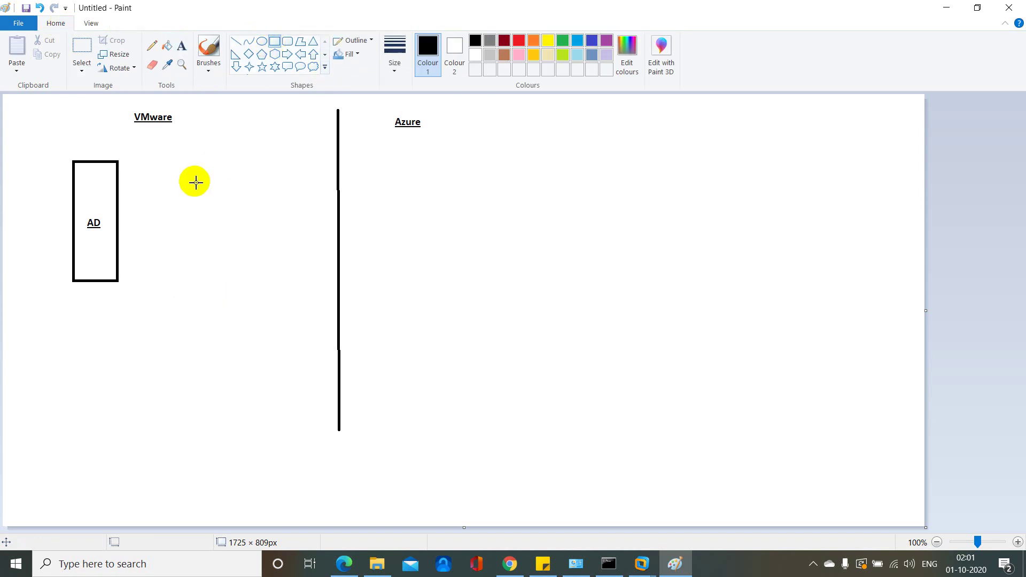
{"action": "left_click_drag", "start_coordinate": [157, 159], "coordinate": [235, 275]}
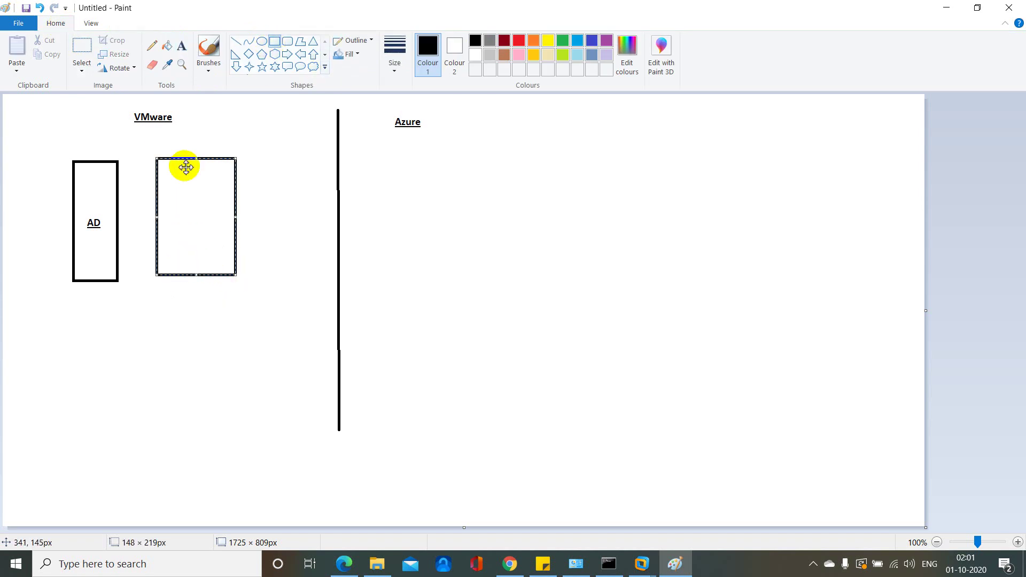
{"action": "left_click", "coordinate": [272, 44]}
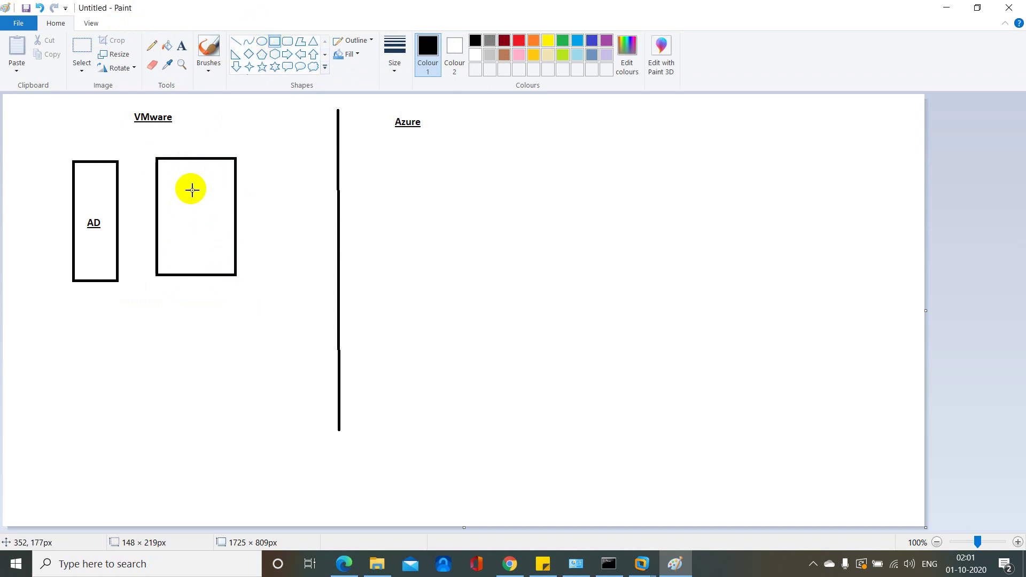
{"action": "left_click_drag", "start_coordinate": [186, 189], "coordinate": [271, 309]}
Step: Start a text label inside the upper part of the first overlapping rectangle beside the AD box
{"action": "left_click", "coordinate": [181, 46]}
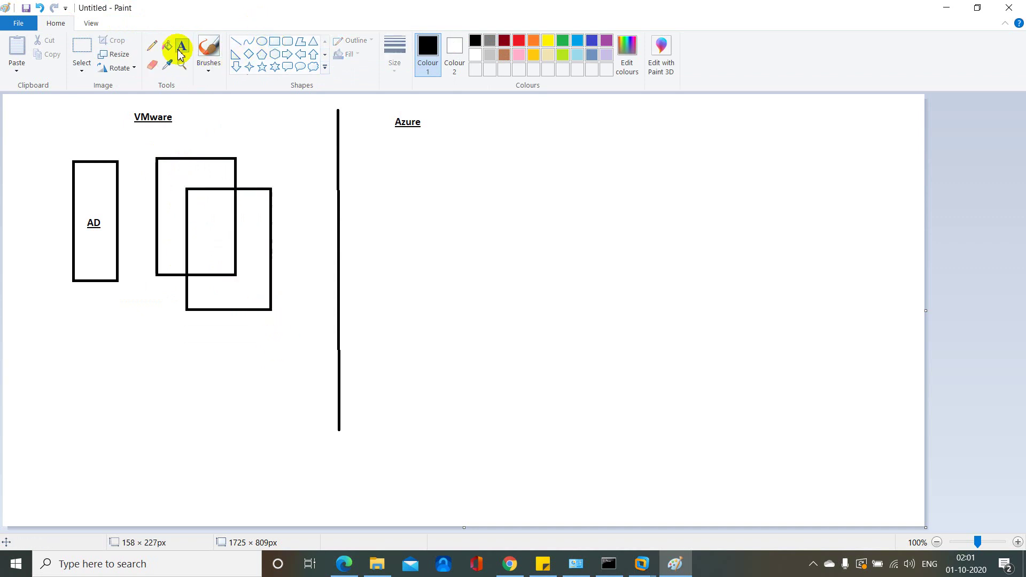
{"action": "left_click", "coordinate": [161, 175]}
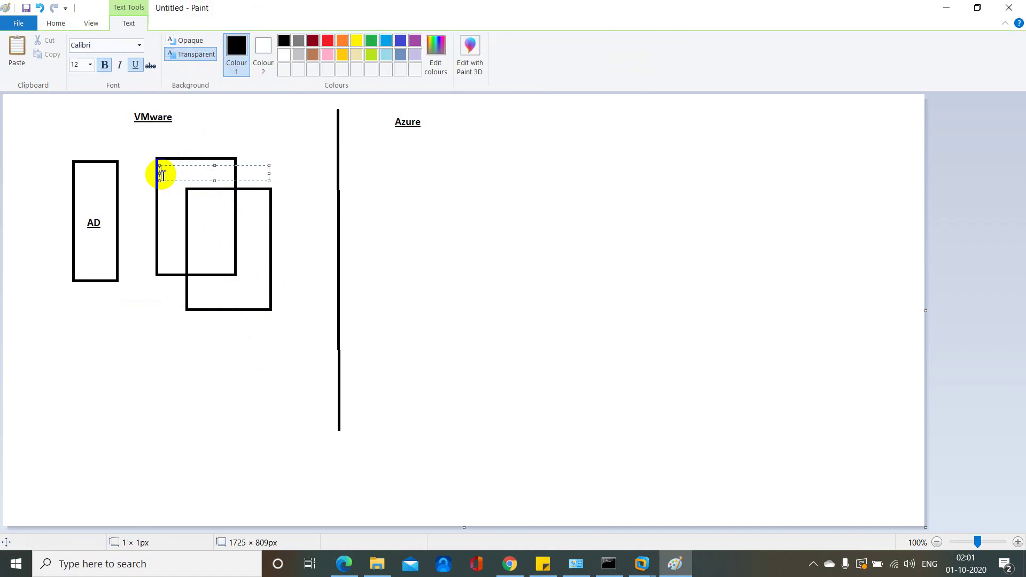